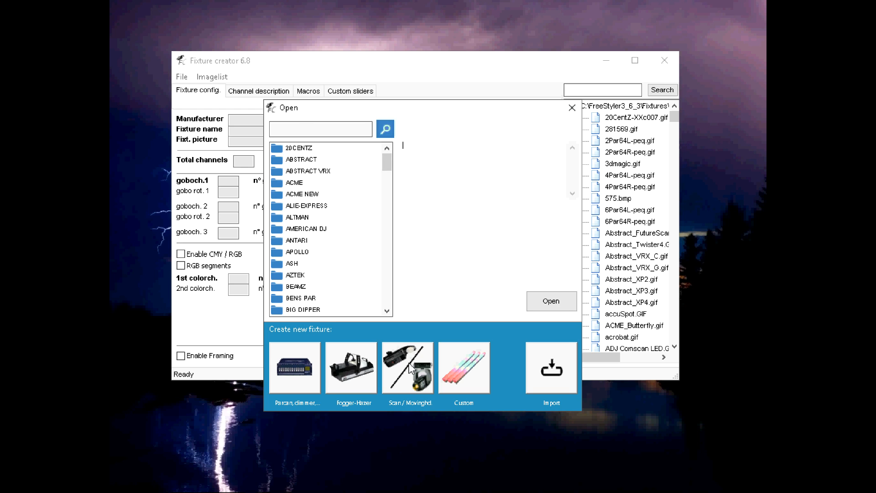
Open the Evaro SP60 fixture definition from the CONTEST manufacturer folder.
{"action": "left_click", "coordinate": [297, 276]}
{"action": "scroll", "coordinate": [299, 242], "scroll_direction": "down", "scroll_amount": 3}
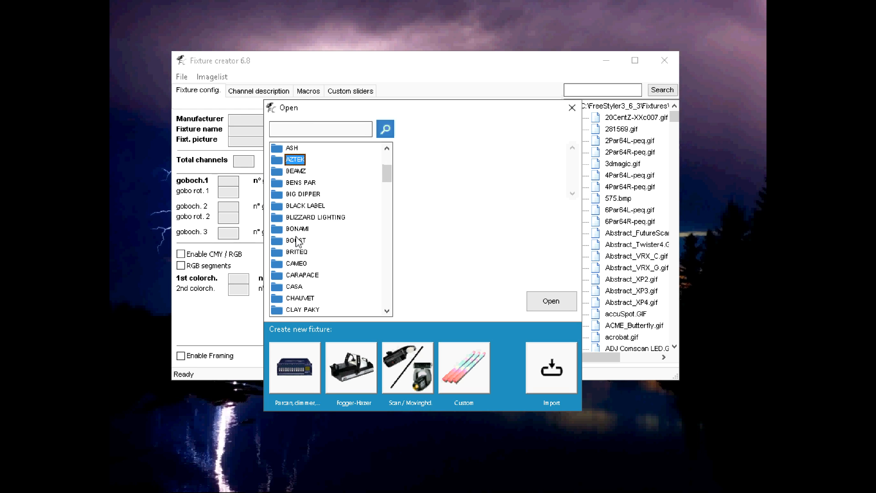
{"action": "scroll", "coordinate": [298, 242], "scroll_direction": "down", "scroll_amount": 2}
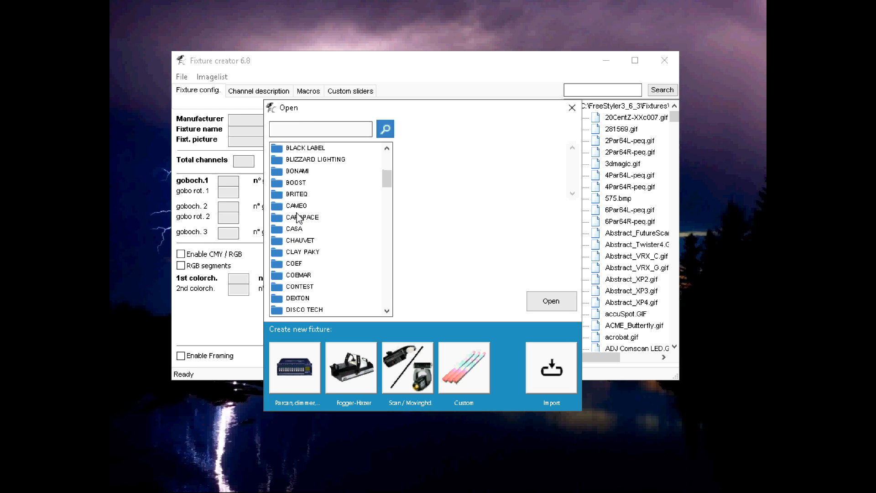
{"action": "left_click", "coordinate": [310, 290]}
{"action": "double_click", "coordinate": [310, 290]}
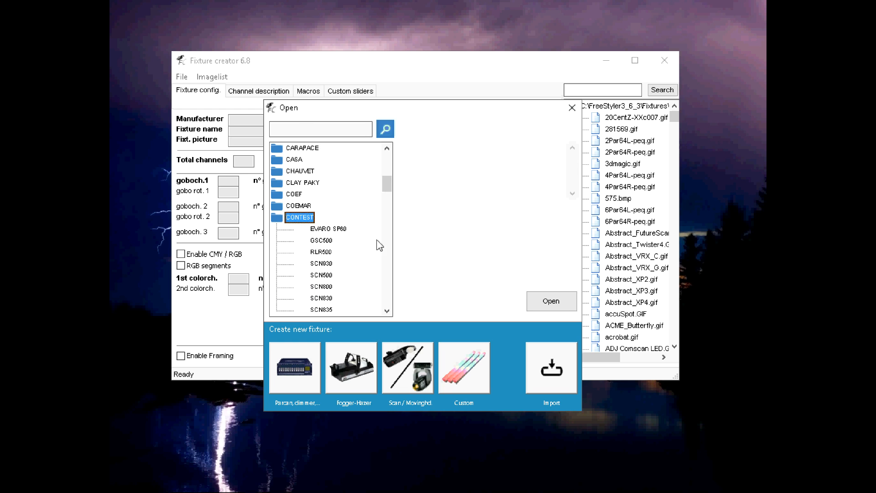
{"action": "left_click", "coordinate": [335, 230]}
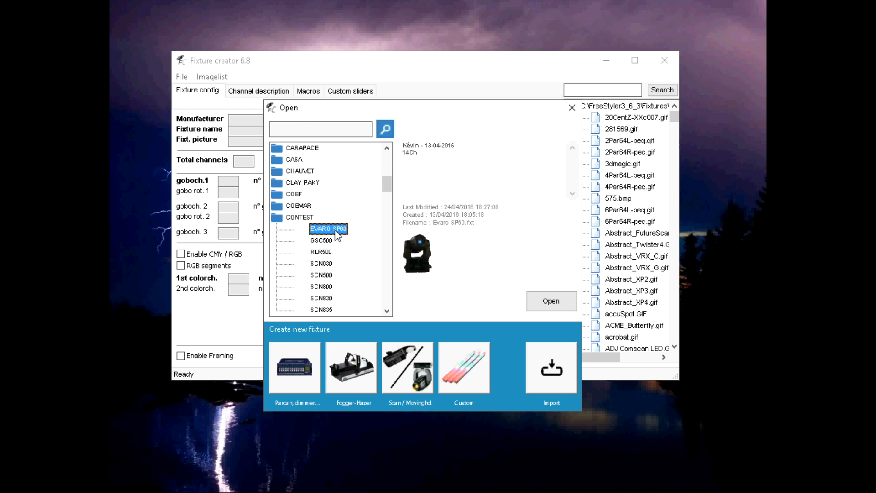
{"action": "left_click", "coordinate": [552, 306]}
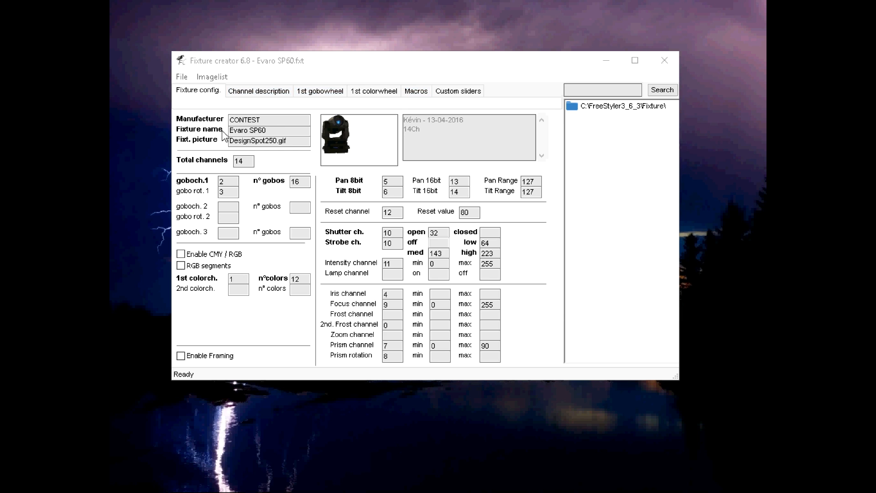
Review the fixture's manufacturer, first gobo channel, gobo rotation, gobo count, first color channel and color count settings.
{"action": "left_click", "coordinate": [268, 119]}
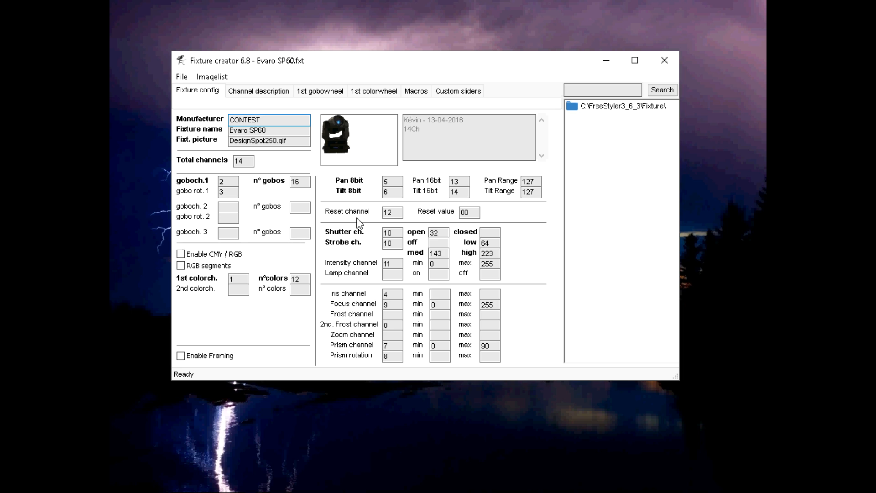
{"action": "left_click", "coordinate": [224, 192]}
{"action": "type", "text": "3"}
{"action": "left_click", "coordinate": [237, 279]}
{"action": "left_click", "coordinate": [304, 277]}
{"action": "left_click", "coordinate": [233, 180]}
{"action": "left_click", "coordinate": [302, 180]}
{"action": "left_click", "coordinate": [228, 191]}
Examine the Iris channel assignment in the fixture configuration.
{"action": "left_click", "coordinate": [398, 295]}
{"action": "double_click", "coordinate": [389, 294]}
{"action": "left_click", "coordinate": [555, 301]}
{"action": "double_click", "coordinate": [386, 295]}
{"action": "left_click", "coordinate": [391, 295]}
{"action": "left_click_drag", "start_coordinate": [391, 294], "coordinate": [379, 296]}
{"action": "left_click", "coordinate": [405, 291]}
{"action": "left_click", "coordinate": [393, 295]}
Check the 8-bit Pan and Tilt channel assignments and the Pan 16-bit channel.
{"action": "left_click", "coordinate": [399, 181]}
{"action": "double_click", "coordinate": [394, 192]}
{"action": "left_click", "coordinate": [395, 193]}
{"action": "left_click", "coordinate": [392, 181]}
{"action": "left_click", "coordinate": [458, 181]}
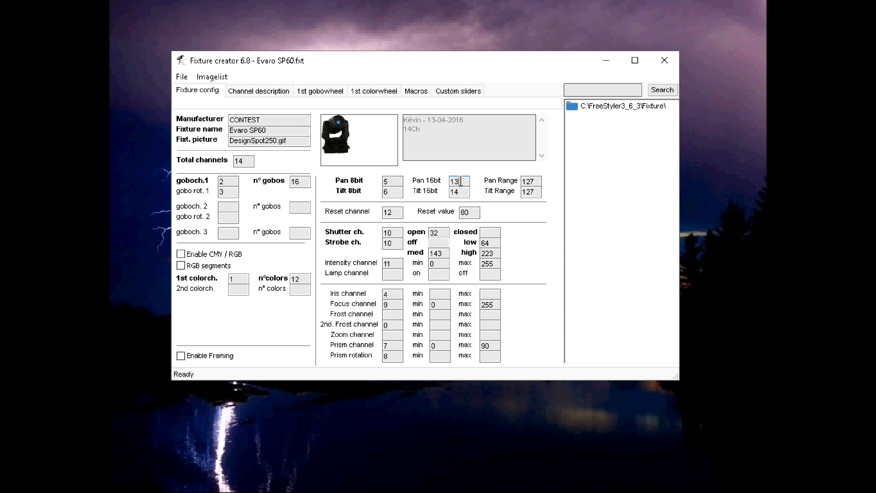
{"action": "left_click", "coordinate": [393, 192]}
Review the prism, prism rotation, focus, intensity and reset channels, along with the 16-bit Pan and Tilt channels.
{"action": "left_click", "coordinate": [391, 341]}
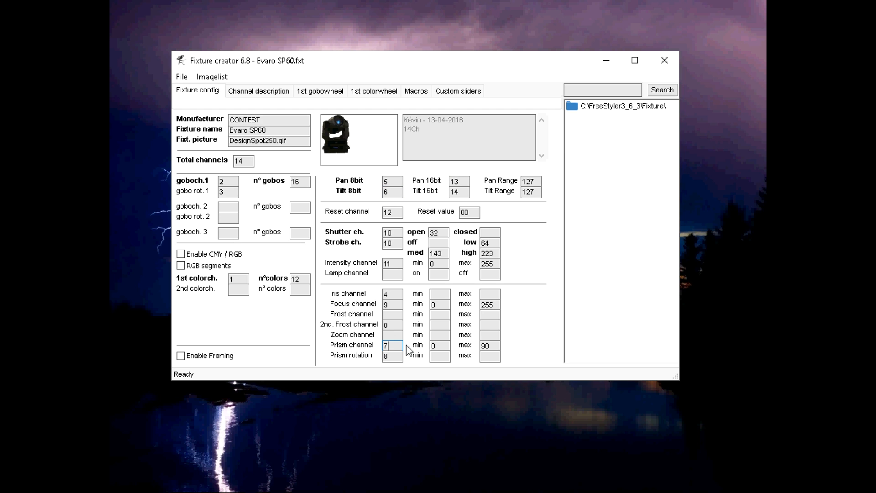
{"action": "left_click", "coordinate": [440, 347]}
{"action": "left_click", "coordinate": [392, 354]}
{"action": "left_click", "coordinate": [393, 304]}
{"action": "left_click", "coordinate": [399, 264]}
{"action": "left_click", "coordinate": [392, 212]}
{"action": "double_click", "coordinate": [450, 181]}
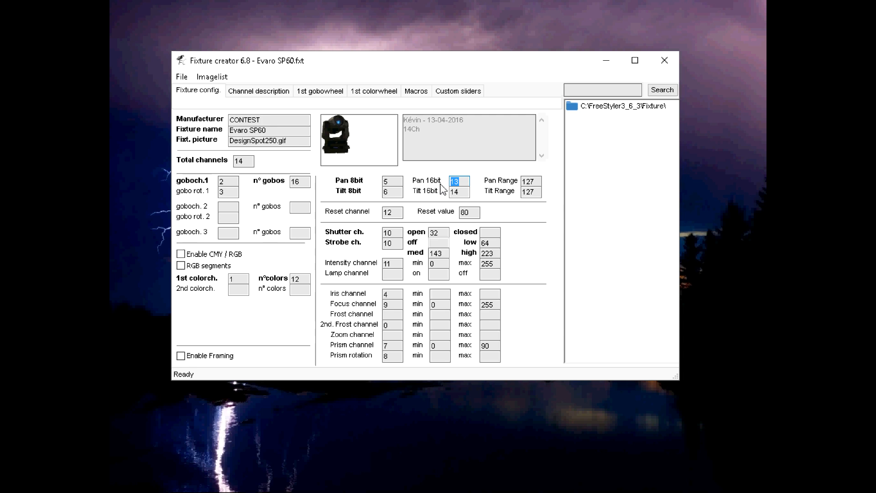
{"action": "left_click", "coordinate": [459, 181]}
{"action": "key", "text": "Tab"}
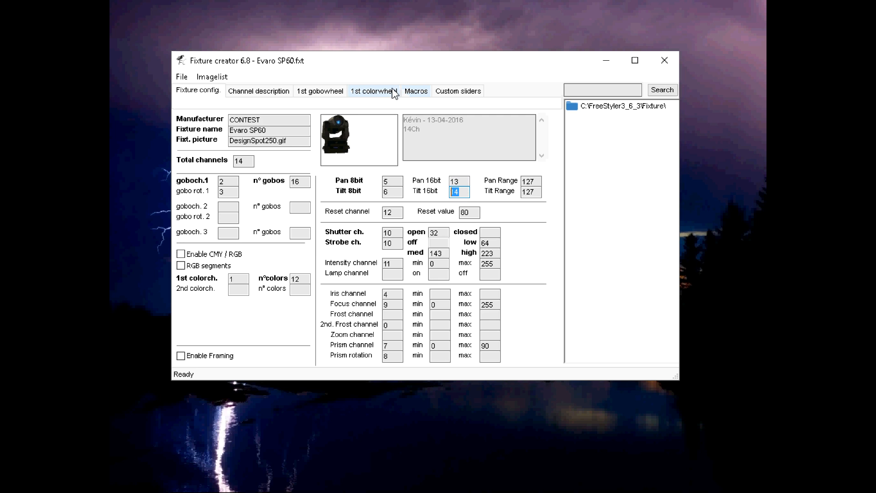
Rename the description of channel 4 as "Pan Tilt Speed" in the channel description table.
{"action": "left_click", "coordinate": [248, 94]}
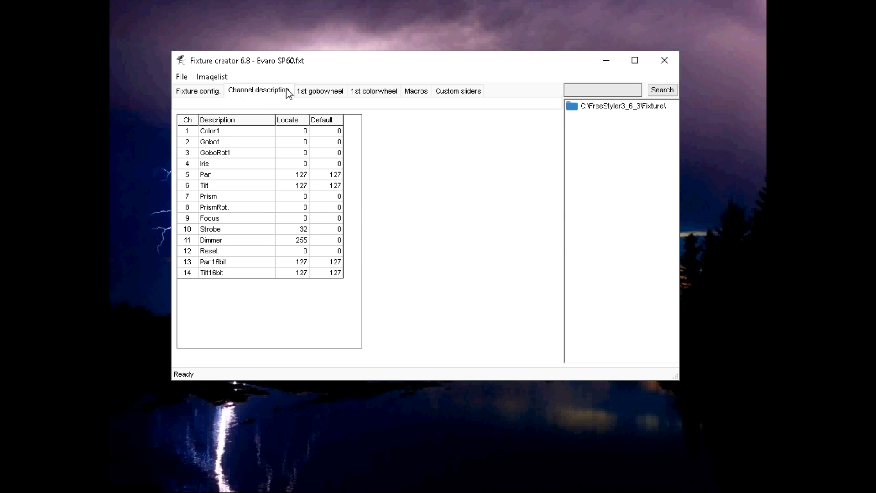
{"action": "left_click", "coordinate": [231, 166]}
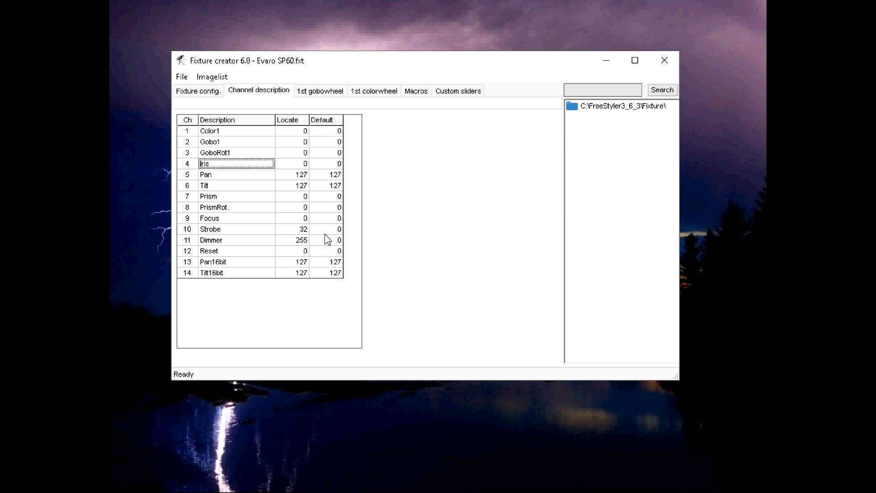
{"action": "left_click", "coordinate": [338, 241]}
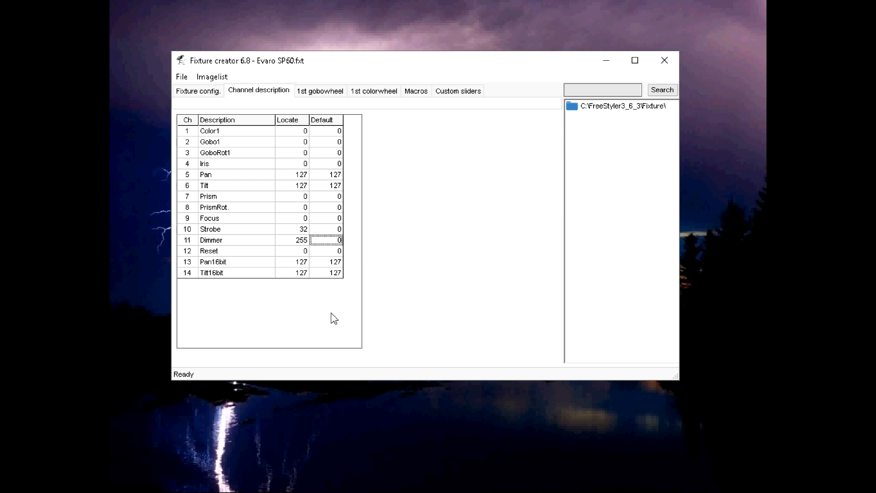
{"action": "left_click", "coordinate": [231, 167]}
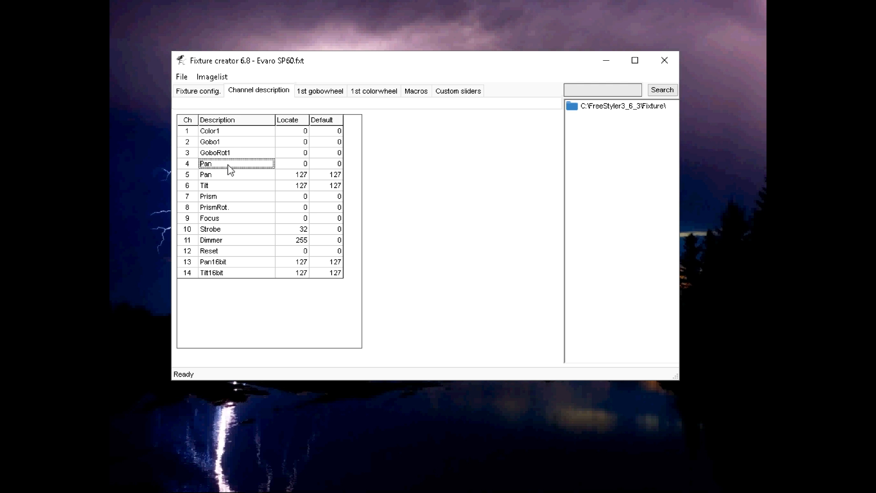
{"action": "type", "text": "Tilt Speed"}
Examine the first gobo wheel's full list of DMX values and their assigned gobo pictures.
{"action": "left_click", "coordinate": [314, 93]}
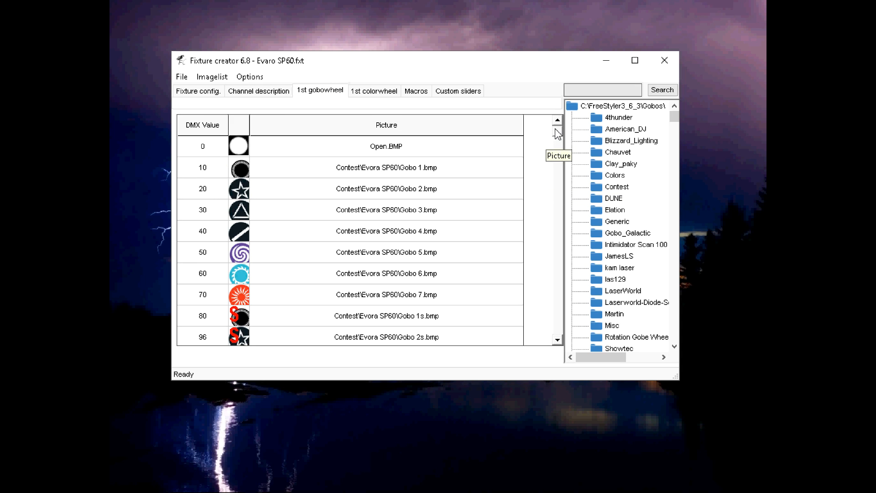
{"action": "left_click", "coordinate": [557, 340]}
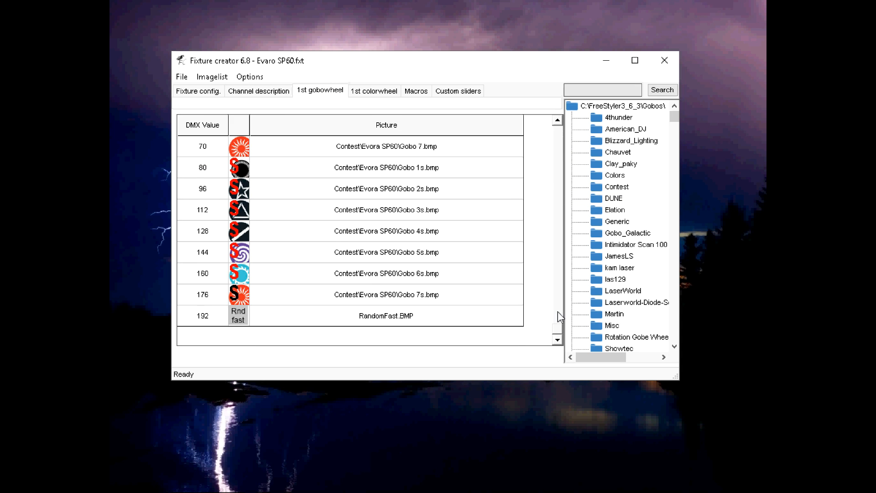
{"action": "scroll", "coordinate": [550, 110], "scroll_direction": "up", "scroll_amount": 3}
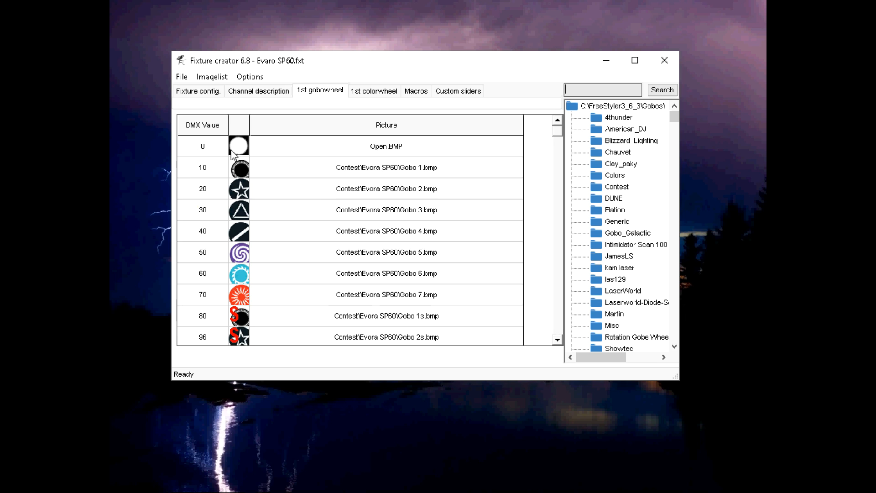
{"action": "left_click", "coordinate": [213, 149]}
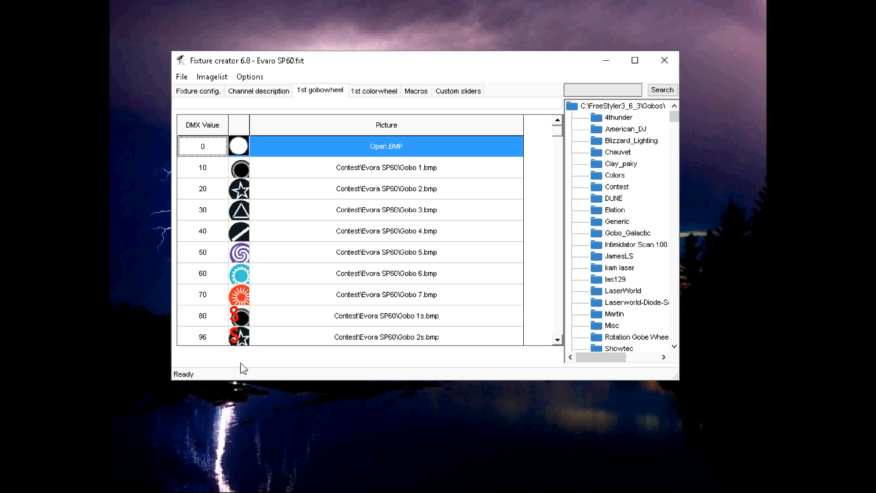
{"action": "mouse_move", "coordinate": [558, 130]}
{"action": "left_mouse_down"}
{"action": "mouse_move", "coordinate": [561, 209]}
{"action": "mouse_move", "coordinate": [553, 123]}
{"action": "left_mouse_up"}
{"action": "left_click", "coordinate": [558, 340]}
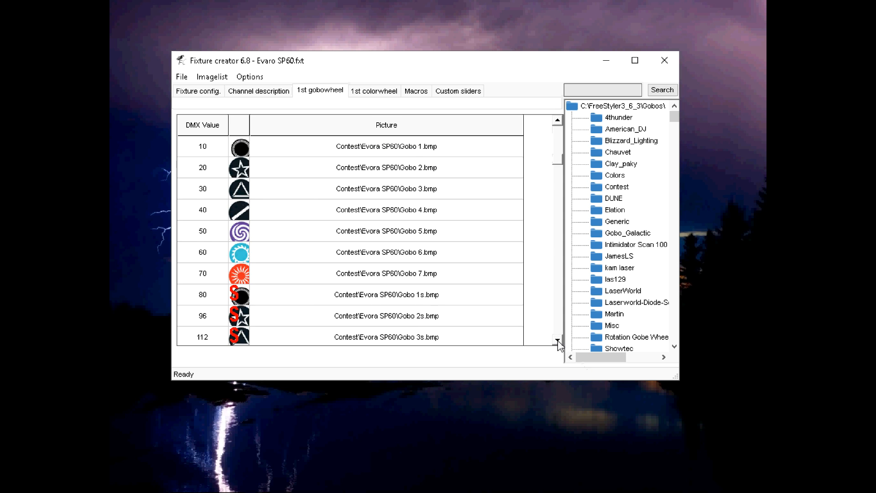
{"action": "left_click", "coordinate": [557, 340]}
{"action": "left_click", "coordinate": [558, 340]}
{"action": "left_click", "coordinate": [558, 340]}
{"action": "left_click", "coordinate": [558, 340]}
{"action": "left_click", "coordinate": [558, 340]}
{"action": "left_click", "coordinate": [558, 340]}
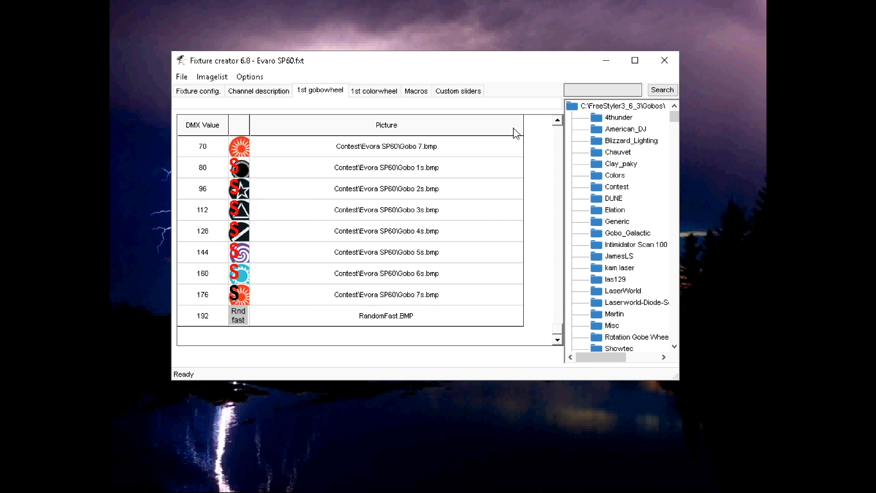
{"action": "left_click", "coordinate": [557, 120]}
{"action": "left_click", "coordinate": [558, 120]}
{"action": "left_click", "coordinate": [557, 120]}
{"action": "left_click", "coordinate": [557, 120]}
{"action": "left_click", "coordinate": [557, 120]}
{"action": "left_click", "coordinate": [558, 120]}
{"action": "left_click", "coordinate": [558, 120]}
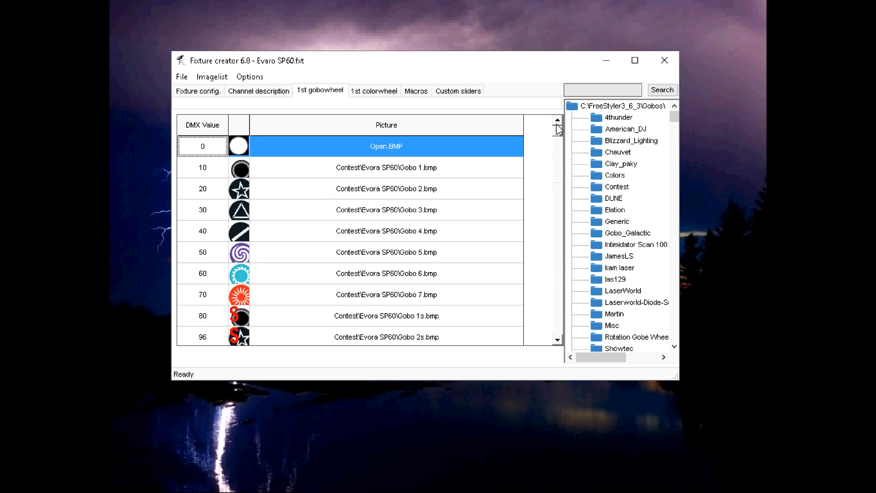
Review the first color wheel's DMX values, the fixture's macros and its custom sliders.
{"action": "left_click", "coordinate": [385, 92]}
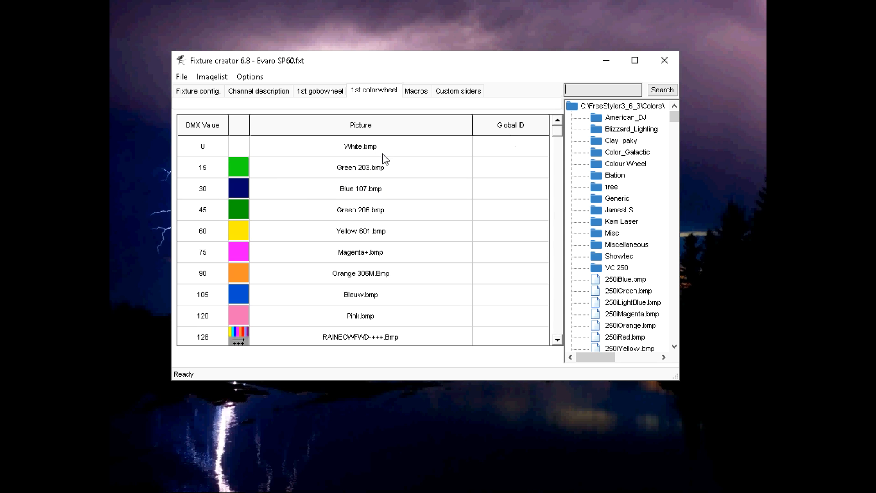
{"action": "left_click", "coordinate": [418, 97]}
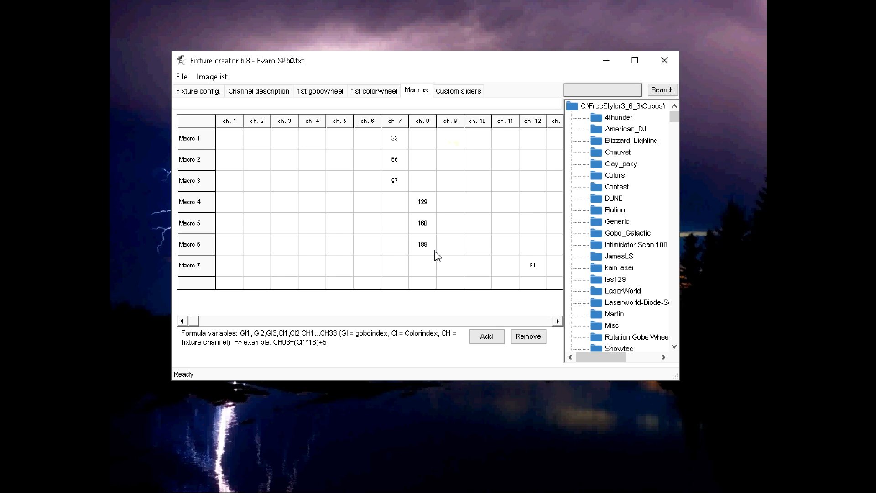
{"action": "left_click", "coordinate": [456, 90]}
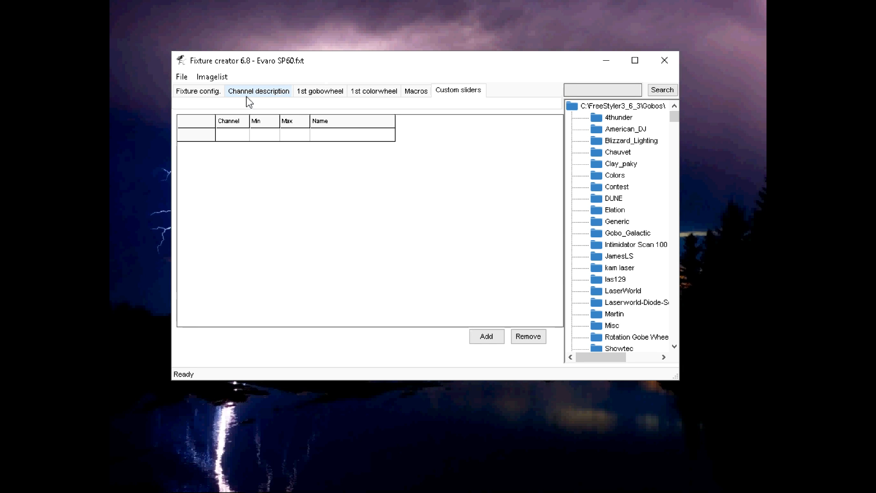
Save the Evaro SP60 fixture file.
{"action": "left_click", "coordinate": [183, 77]}
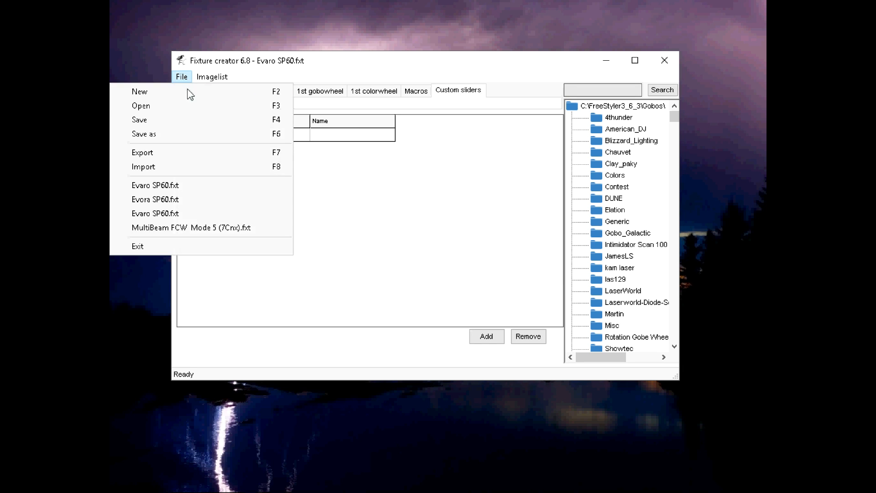
{"action": "left_click", "coordinate": [187, 121]}
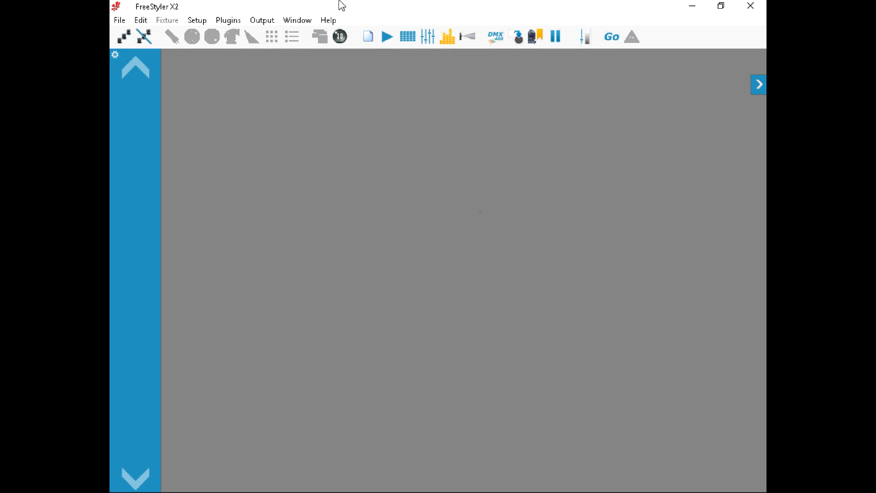
Open the add/remove fixtures setup and expand the CONTEST manufacturer folder in the fixture library.
{"action": "left_click", "coordinate": [202, 22]}
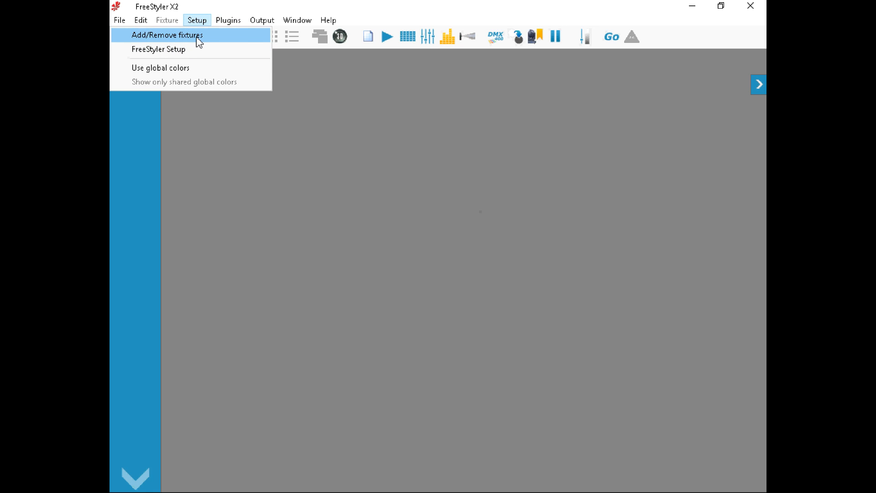
{"action": "left_click", "coordinate": [196, 36]}
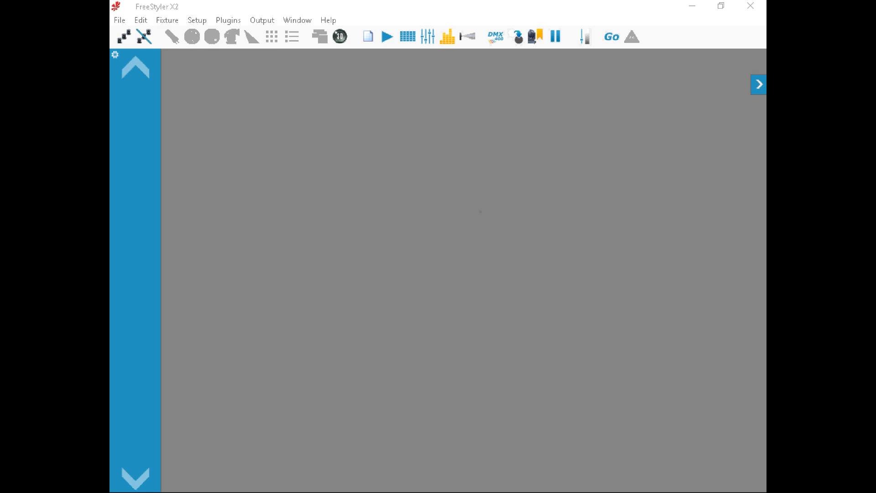
{"action": "left_click", "coordinate": [291, 233]}
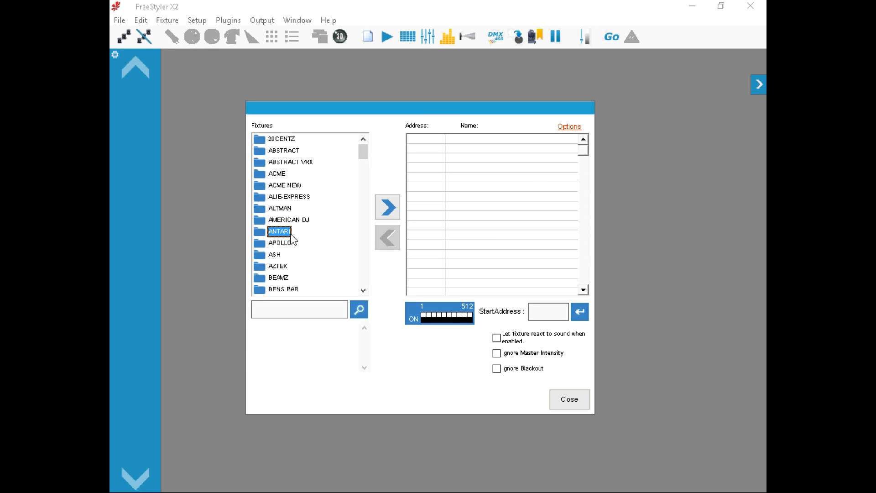
{"action": "left_click", "coordinate": [282, 257]}
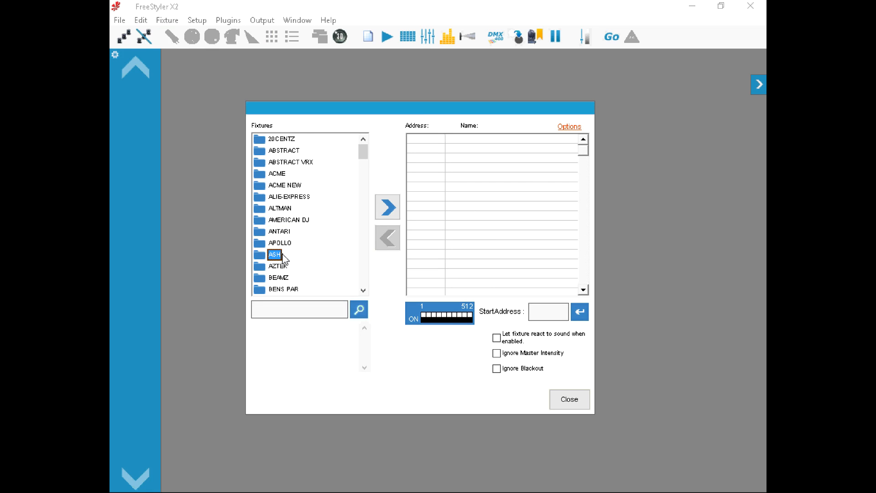
{"action": "key", "text": "c"}
{"action": "left_click", "coordinate": [363, 290]}
{"action": "left_click", "coordinate": [363, 291]}
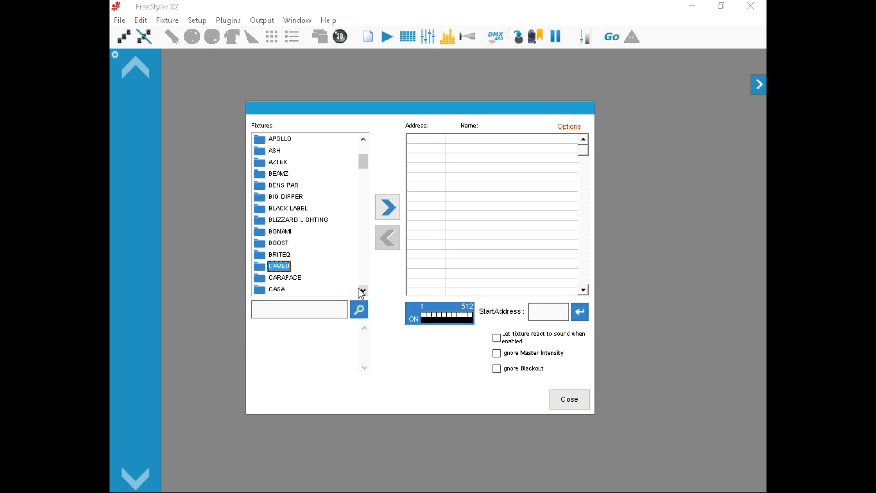
{"action": "left_click", "coordinate": [363, 290]}
{"action": "left_click", "coordinate": [363, 290]}
{"action": "left_click", "coordinate": [363, 290]}
{"action": "left_click", "coordinate": [363, 290]}
{"action": "left_click", "coordinate": [363, 290]}
{"action": "left_click", "coordinate": [362, 291]}
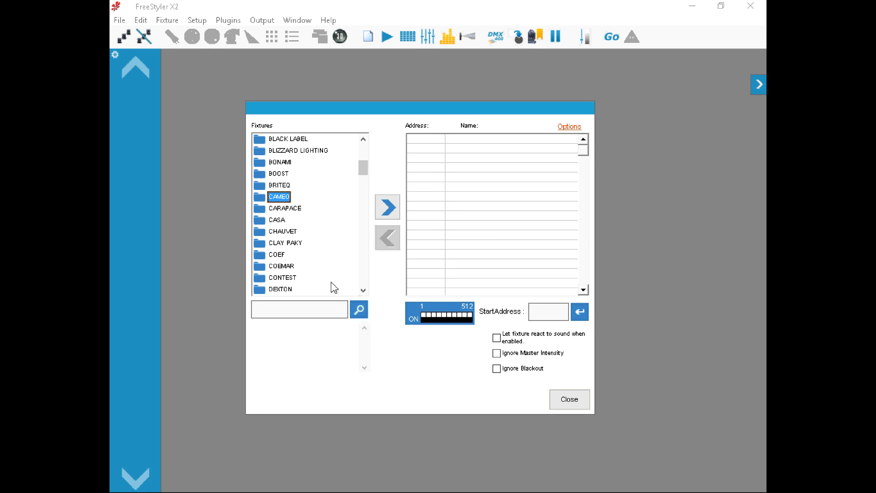
{"action": "double_click", "coordinate": [292, 278]}
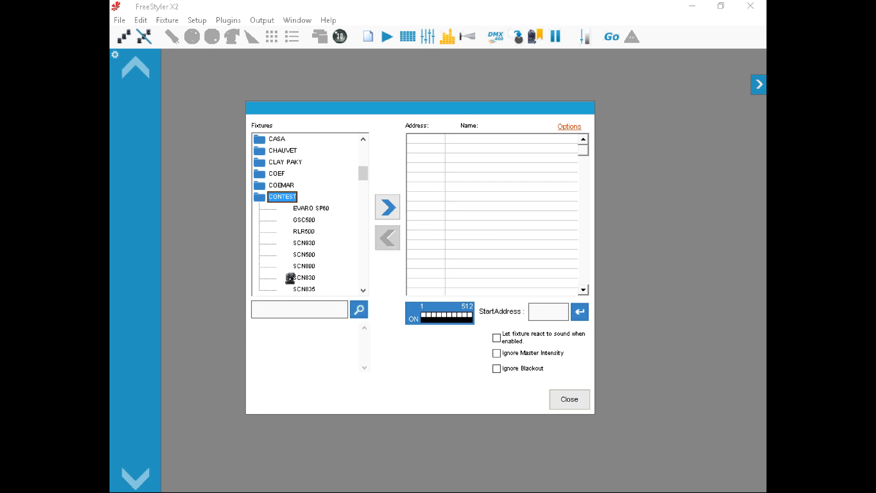
Add one Evaro SP60 at row 1 on DMX universe 1 with start address 1, and close the fixture setup.
{"action": "left_click", "coordinate": [328, 209]}
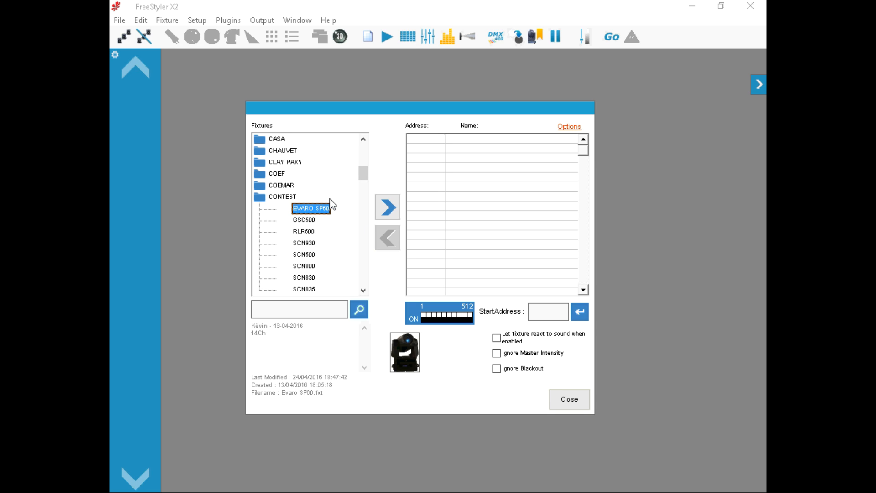
{"action": "left_click", "coordinate": [386, 211]}
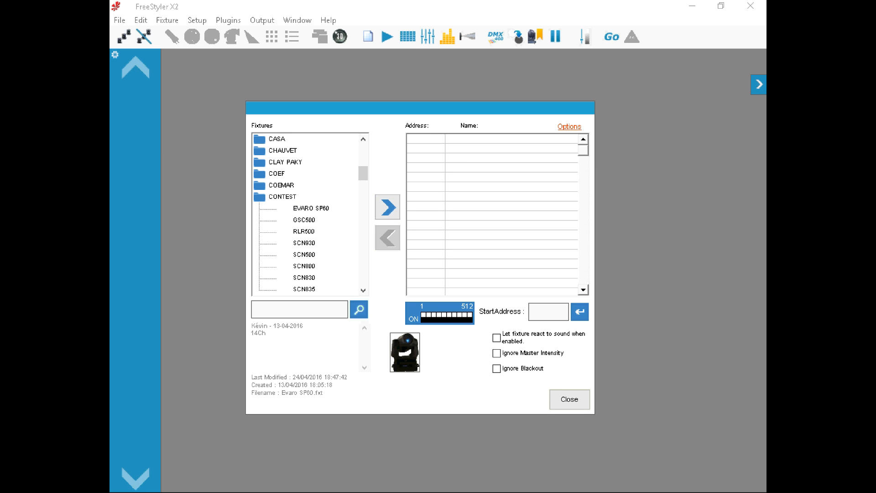
{"action": "left_click_drag", "start_coordinate": [867, 196], "coordinate": [583, 136]}
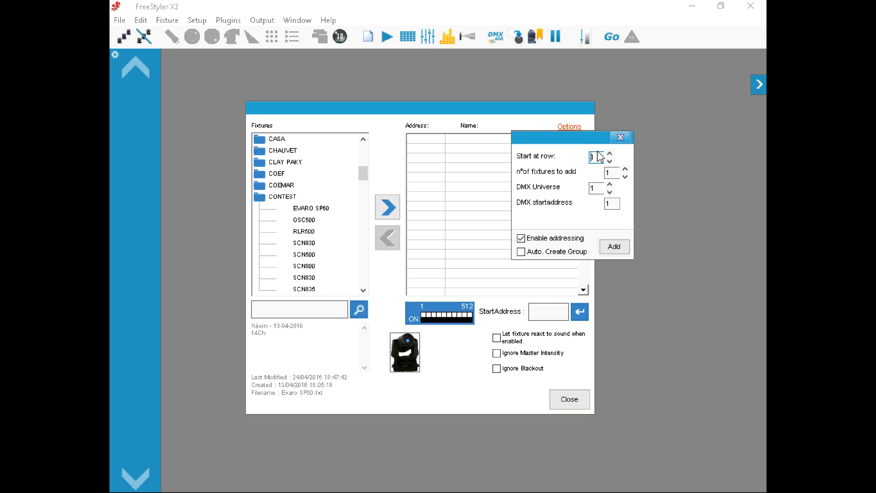
{"action": "left_click", "coordinate": [625, 169]}
{"action": "type", "text": "12"}
{"action": "left_click", "coordinate": [610, 249]}
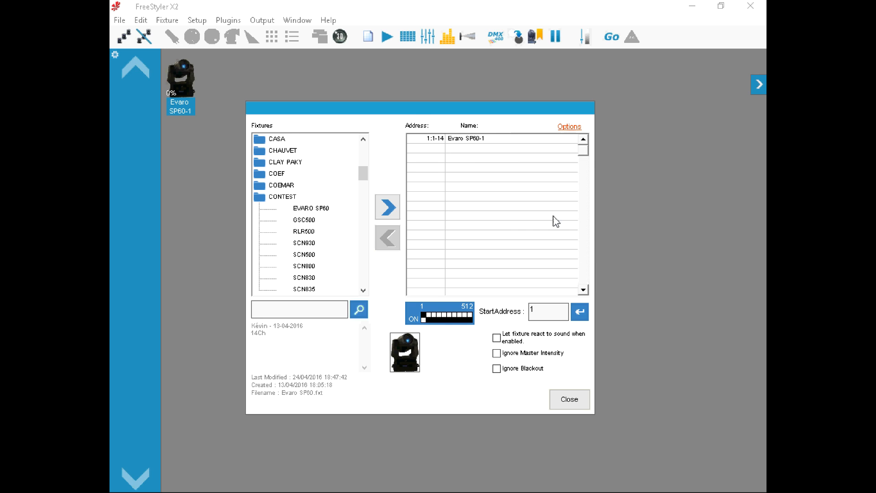
{"action": "left_click", "coordinate": [569, 399]}
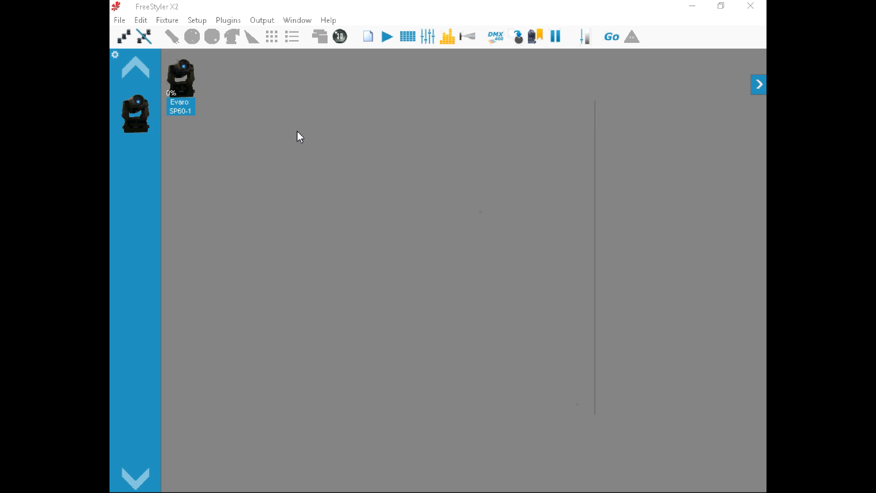
Toggle the Evaro SP60 fixture group's selection on and off, leaving the fixture selected.
{"action": "left_click", "coordinate": [191, 73]}
{"action": "left_click", "coordinate": [122, 117]}
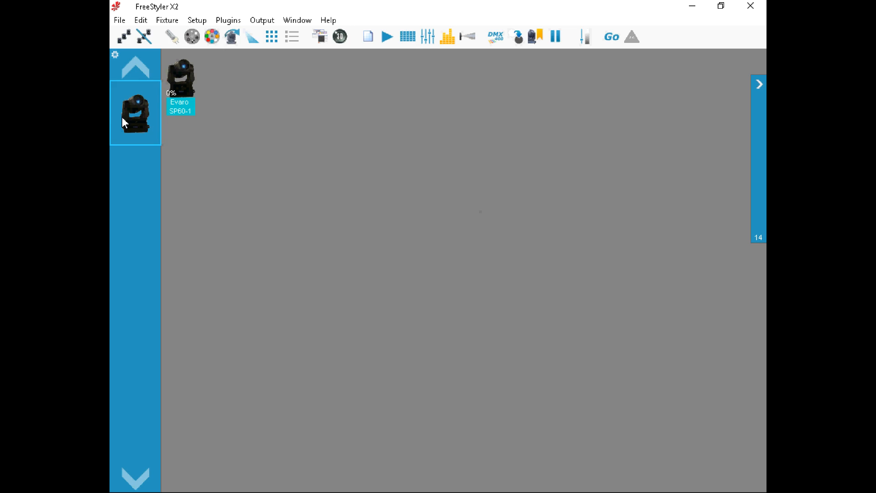
{"action": "left_click", "coordinate": [122, 118]}
{"action": "left_click", "coordinate": [129, 118]}
{"action": "left_click", "coordinate": [131, 123]}
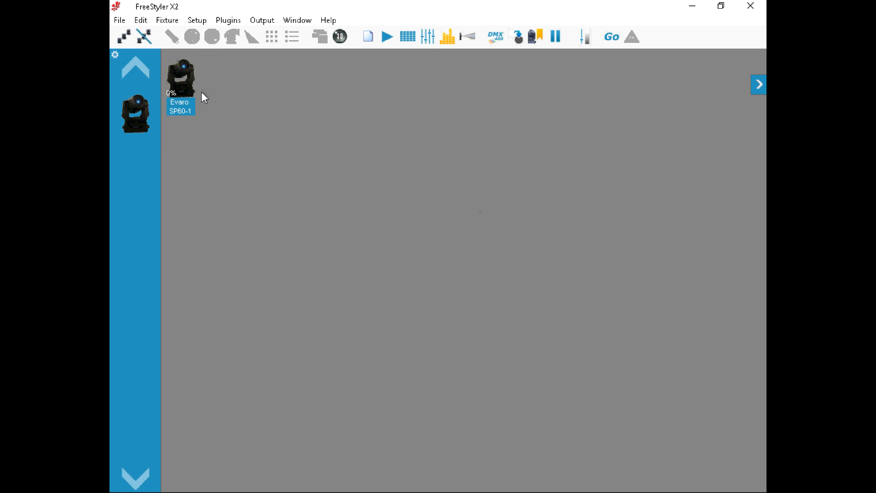
{"action": "left_click", "coordinate": [143, 126]}
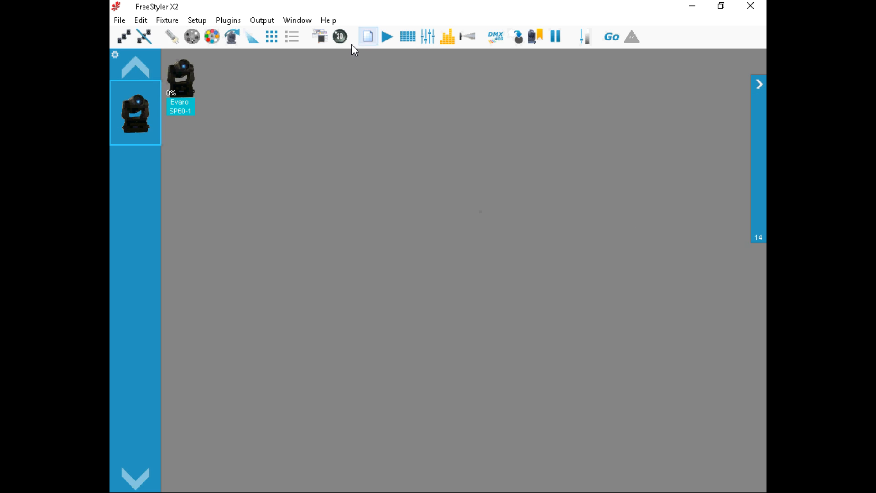
Open all control windows for the selected fixture and arrange the pan/tilt, Lamp, Macros, Beam, Gobos and Colors windows without overlap.
{"action": "left_click", "coordinate": [326, 40]}
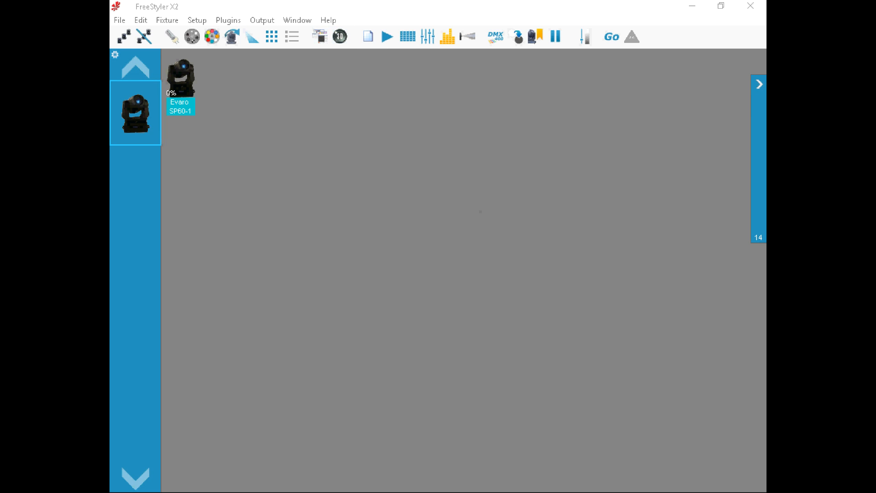
{"action": "left_click_drag", "start_coordinate": [648, 287], "coordinate": [203, 182]}
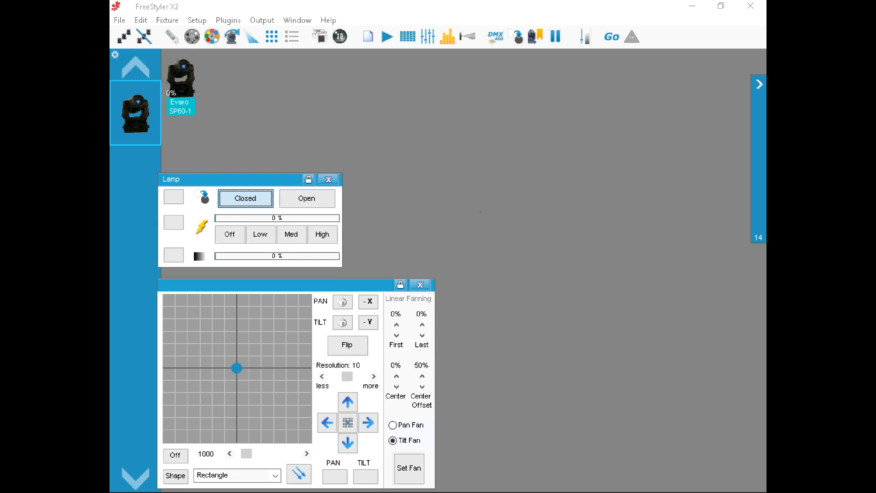
{"action": "left_click_drag", "start_coordinate": [708, 222], "coordinate": [263, 142]}
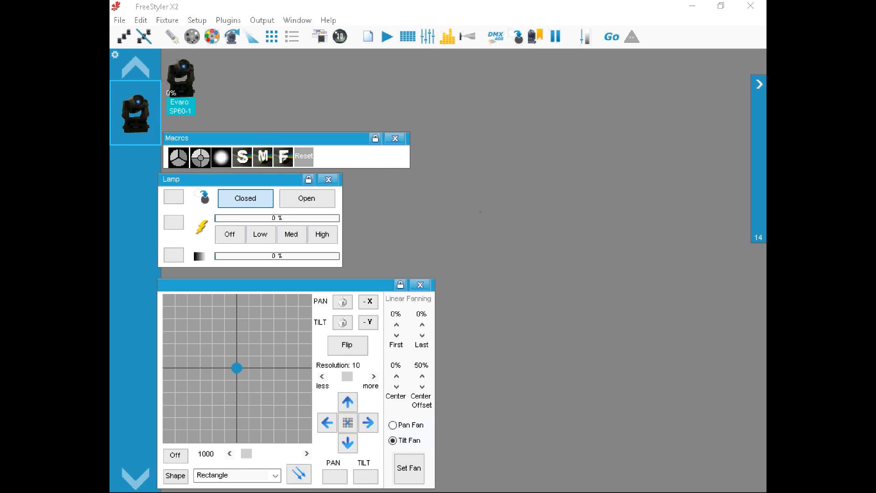
{"action": "left_click_drag", "start_coordinate": [685, 269], "coordinate": [607, 398]}
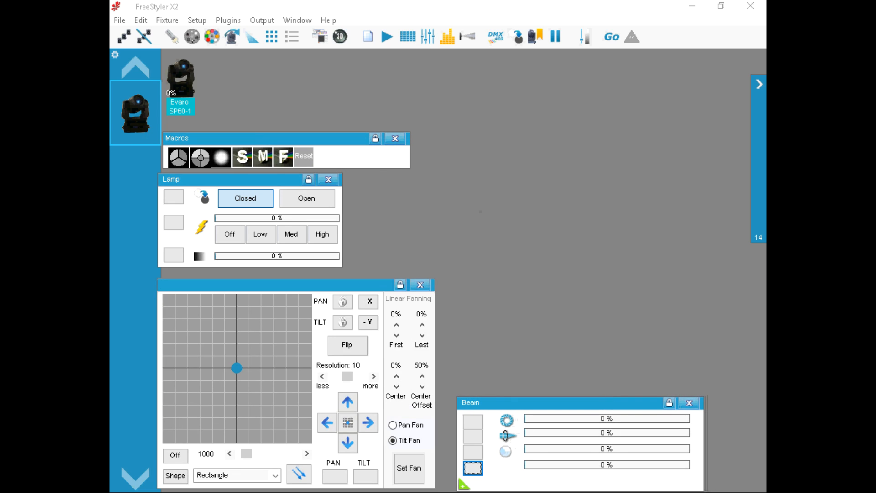
{"action": "left_click_drag", "start_coordinate": [684, 383], "coordinate": [547, 318]}
{"action": "left_click_drag", "start_coordinate": [875, 92], "coordinate": [656, 235]}
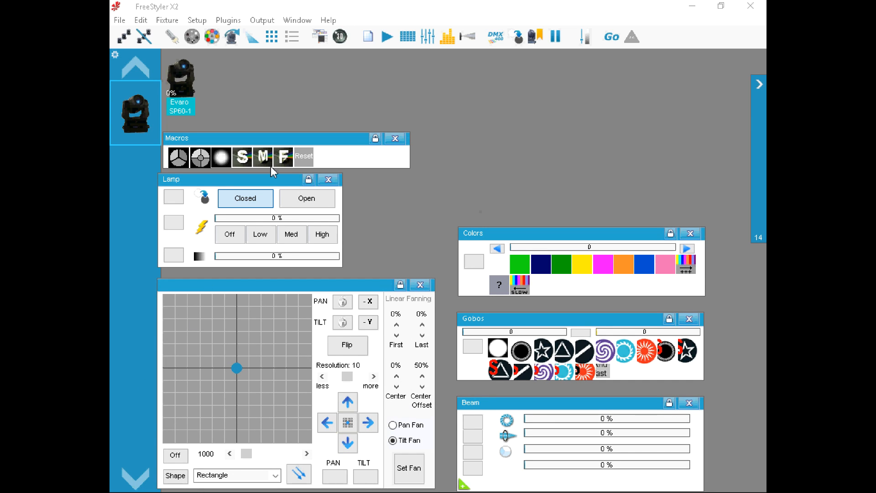
Try the lamp shutter by switching between Closed and Open, and try the dimmer slider, returning it to 0 %.
{"action": "left_click", "coordinate": [222, 176]}
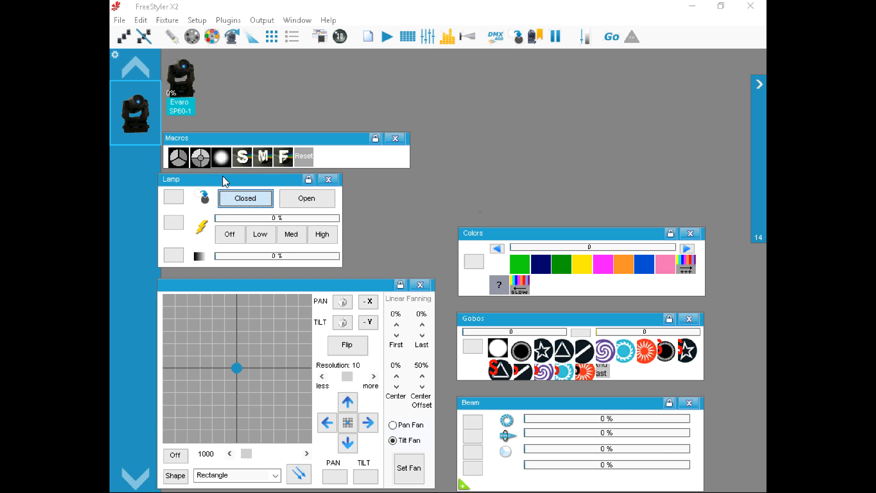
{"action": "left_click", "coordinate": [324, 199]}
{"action": "left_click", "coordinate": [238, 198]}
{"action": "left_click", "coordinate": [306, 205]}
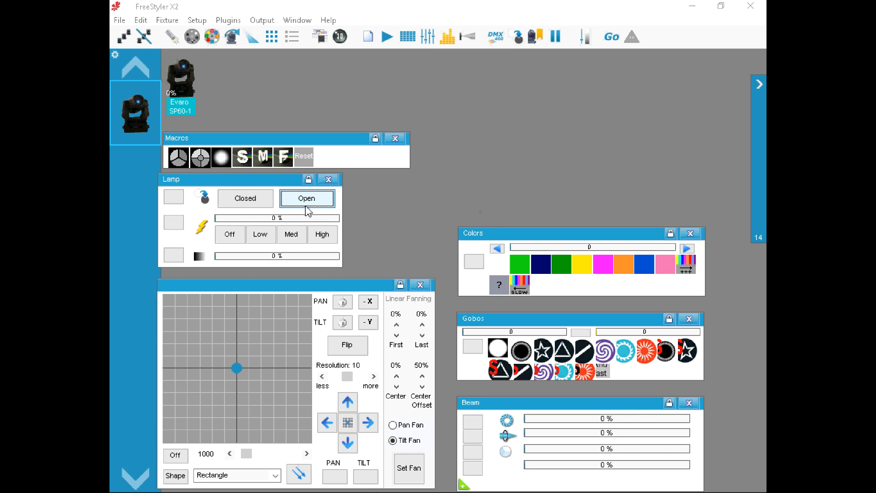
{"action": "left_click", "coordinate": [232, 194]}
{"action": "left_click", "coordinate": [284, 205]}
{"action": "left_click", "coordinate": [248, 202]}
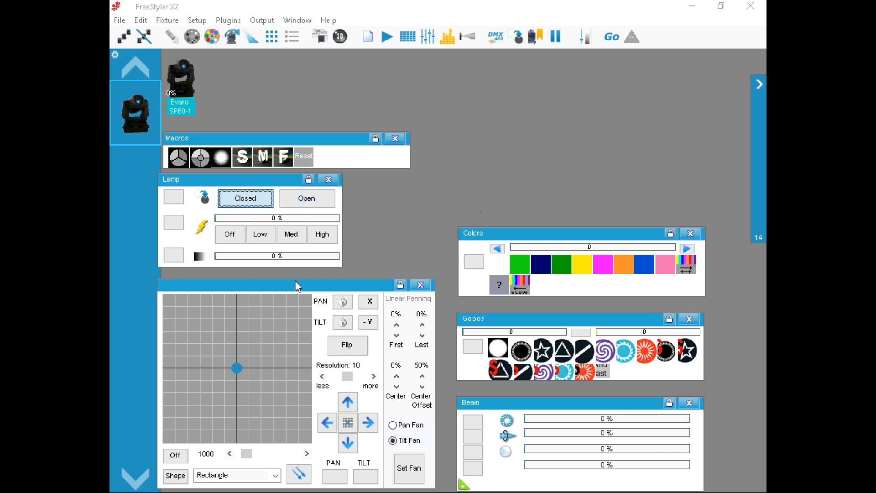
{"action": "left_click", "coordinate": [306, 203]}
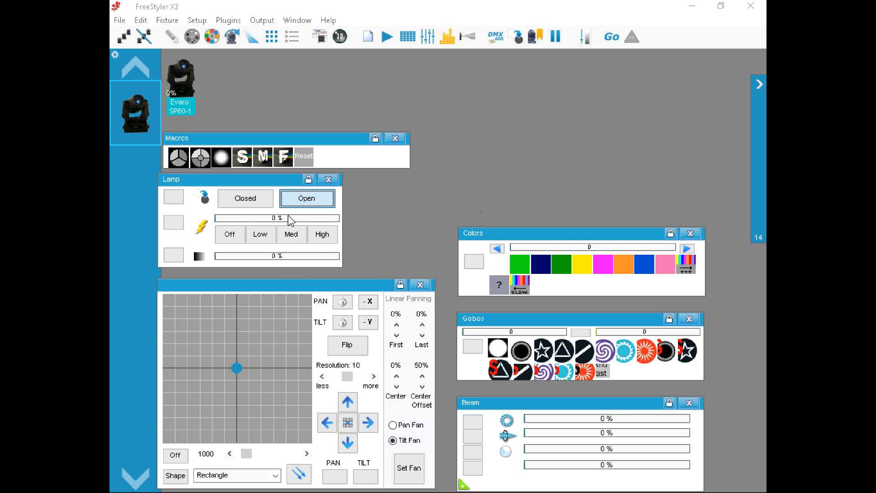
{"action": "left_click", "coordinate": [244, 256]}
{"action": "left_click_drag", "start_coordinate": [245, 263], "coordinate": [213, 259]}
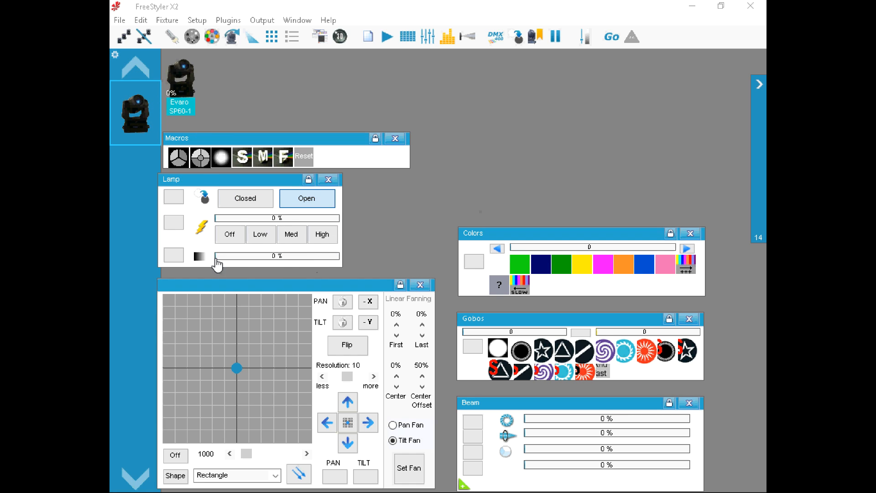
Try the strobe's Low, Med and High speeds and its slider, ending with the strobe off.
{"action": "left_click", "coordinate": [234, 235]}
{"action": "left_click", "coordinate": [334, 237]}
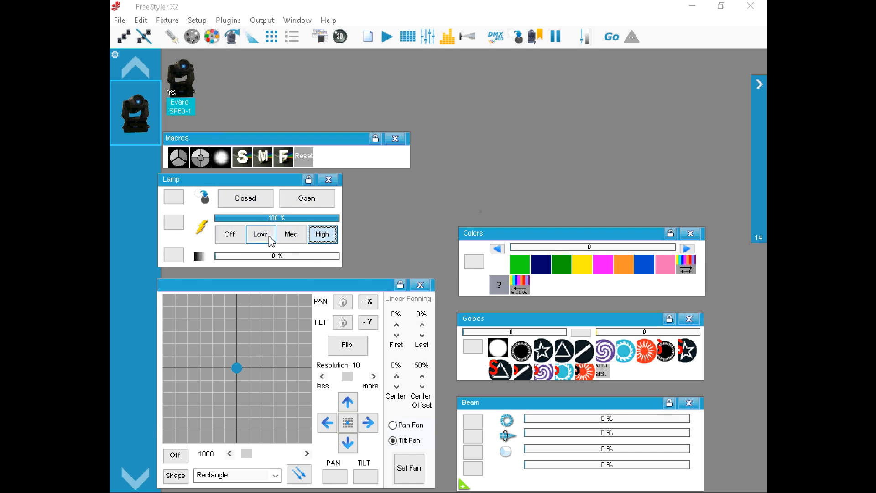
{"action": "left_click_drag", "start_coordinate": [250, 219], "coordinate": [289, 227]}
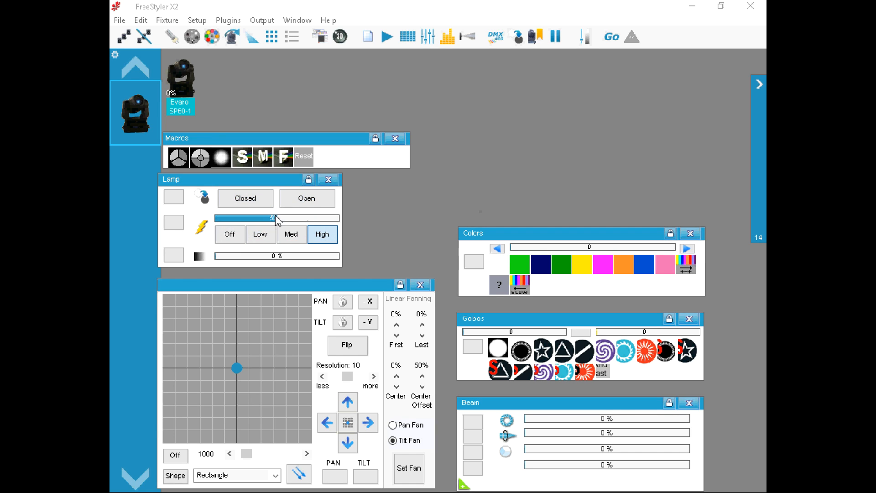
{"action": "left_click", "coordinate": [260, 234]}
{"action": "left_click", "coordinate": [292, 235]}
{"action": "left_click", "coordinate": [319, 238]}
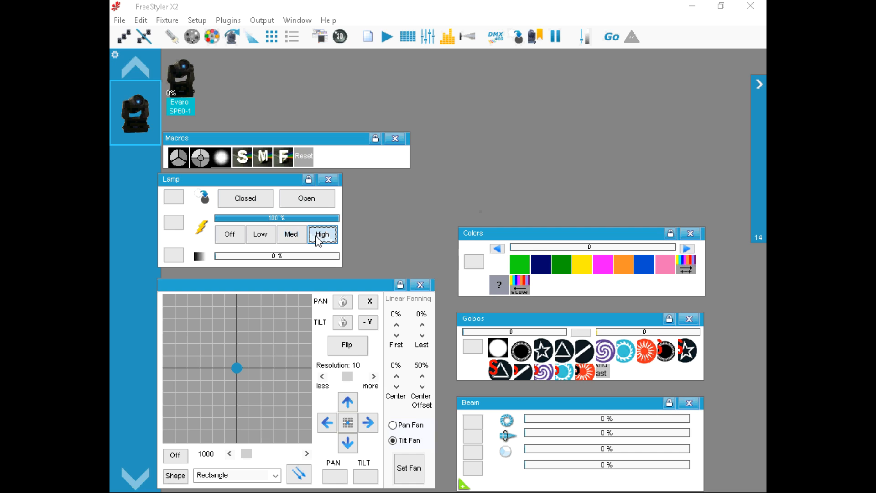
{"action": "left_click", "coordinate": [291, 235]}
{"action": "left_click", "coordinate": [263, 235]}
{"action": "left_click", "coordinate": [290, 234]}
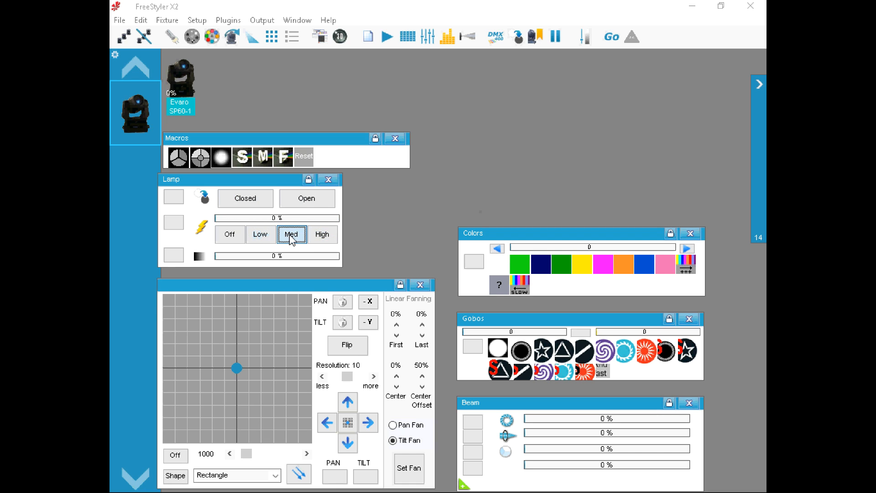
{"action": "left_click", "coordinate": [323, 234]}
{"action": "left_click", "coordinate": [232, 234]}
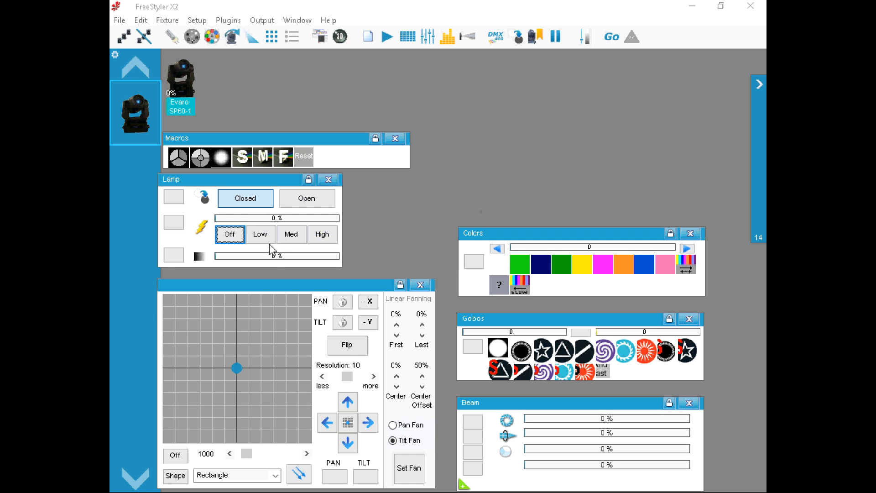
Raise the lamp dimmer to 100 %.
{"action": "left_click_drag", "start_coordinate": [271, 259], "coordinate": [343, 259]}
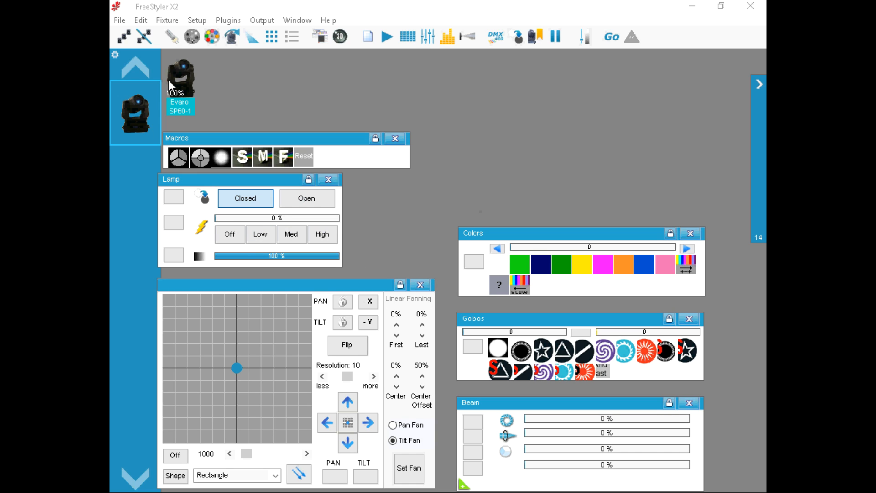
Move the Colors window beside the Lamp window and try the blue and green presets, ending on the +++ rainbow preset.
{"action": "left_click_drag", "start_coordinate": [543, 234], "coordinate": [462, 192]}
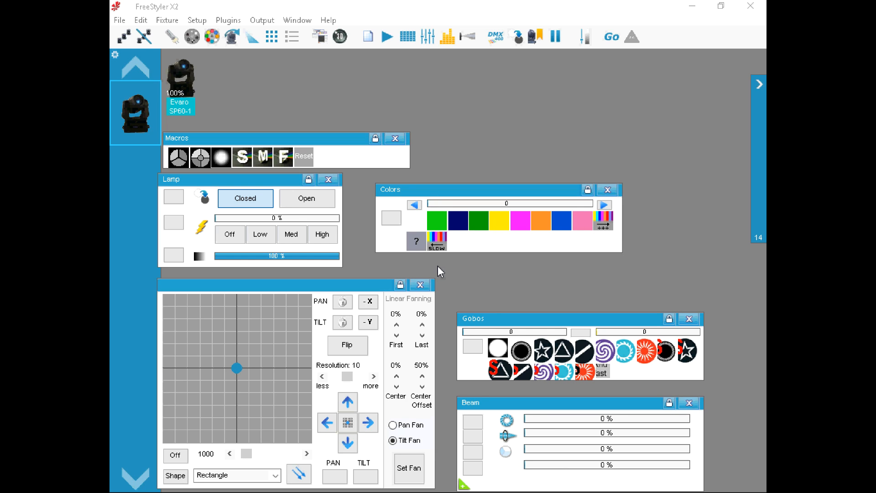
{"action": "left_click", "coordinate": [563, 230]}
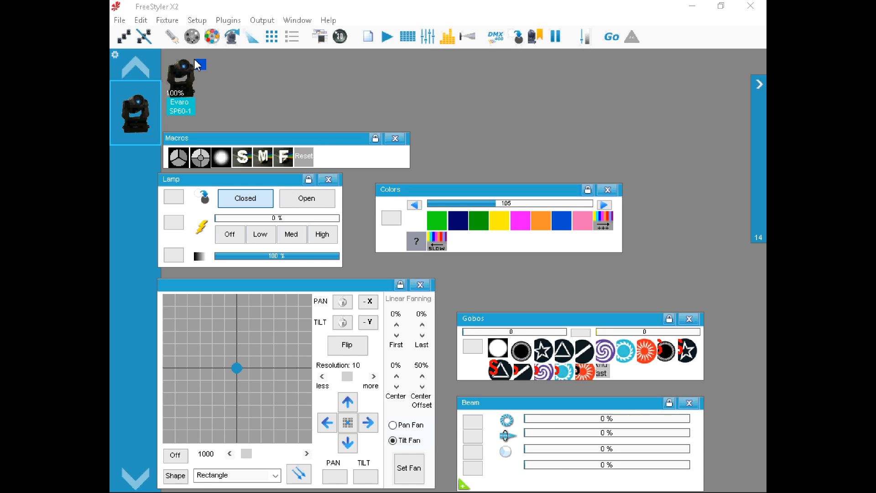
{"action": "left_click", "coordinate": [439, 224]}
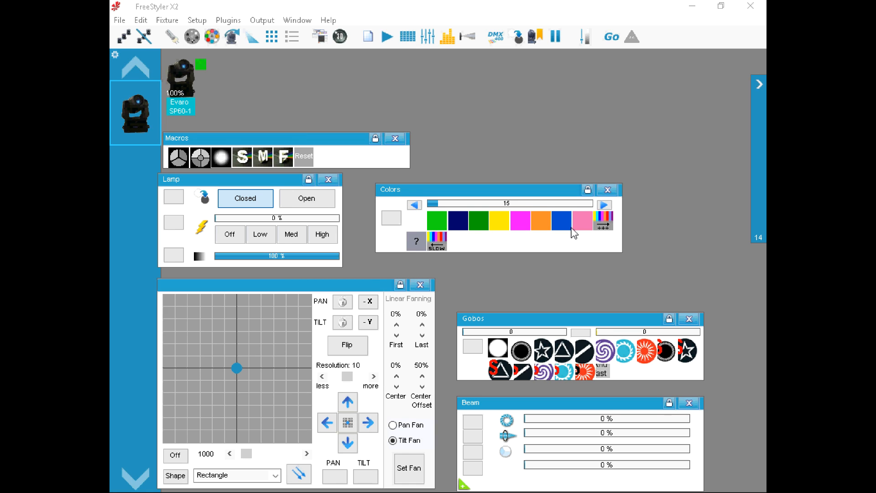
{"action": "left_click", "coordinate": [603, 223]}
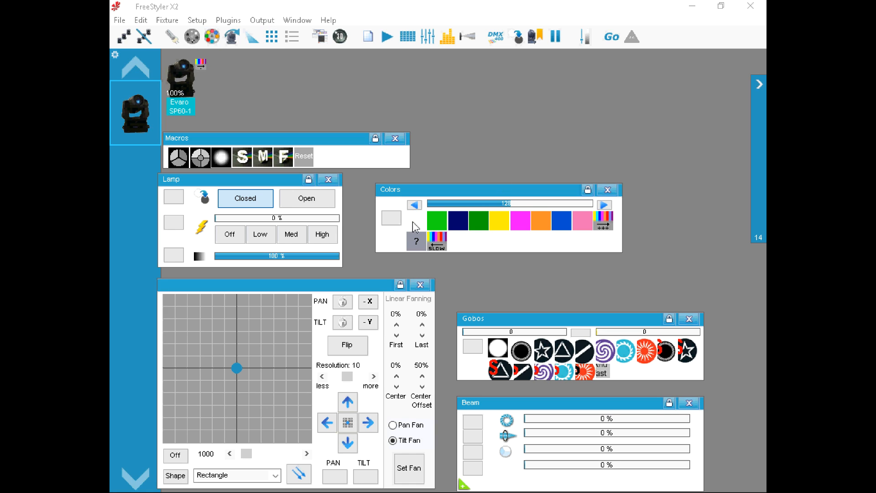
Return the color to white and try the gobo presets one after another from the open gobo to the light-blue ring.
{"action": "left_click", "coordinate": [413, 221]}
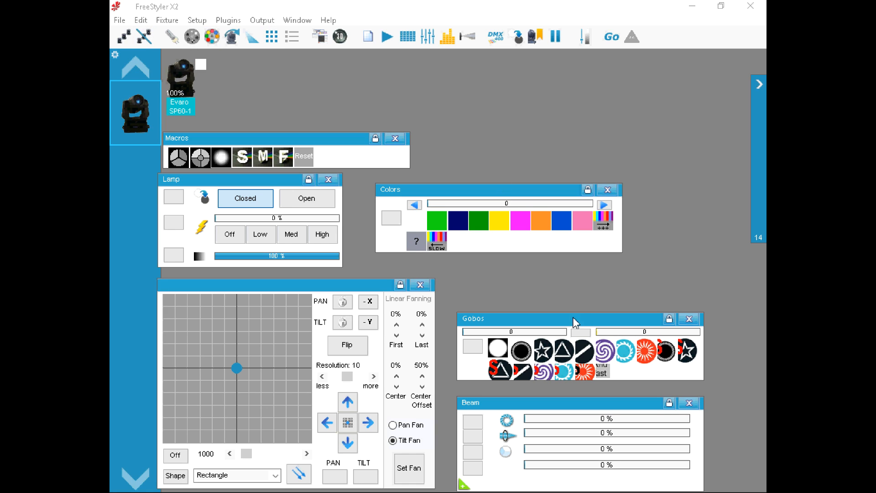
{"action": "left_click", "coordinate": [501, 350]}
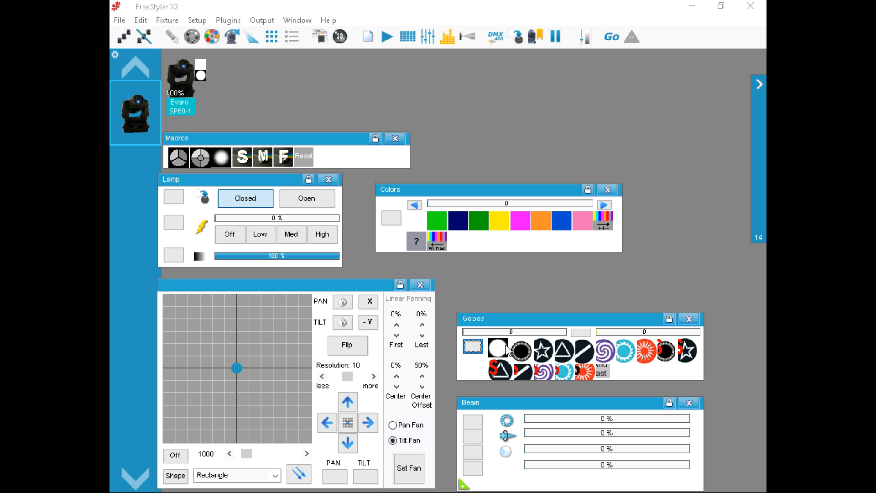
{"action": "left_click", "coordinate": [521, 351]}
{"action": "left_click", "coordinate": [544, 351]}
{"action": "left_click", "coordinate": [572, 352]}
{"action": "left_click", "coordinate": [580, 351]}
{"action": "left_click", "coordinate": [603, 351]}
{"action": "left_click", "coordinate": [621, 350]}
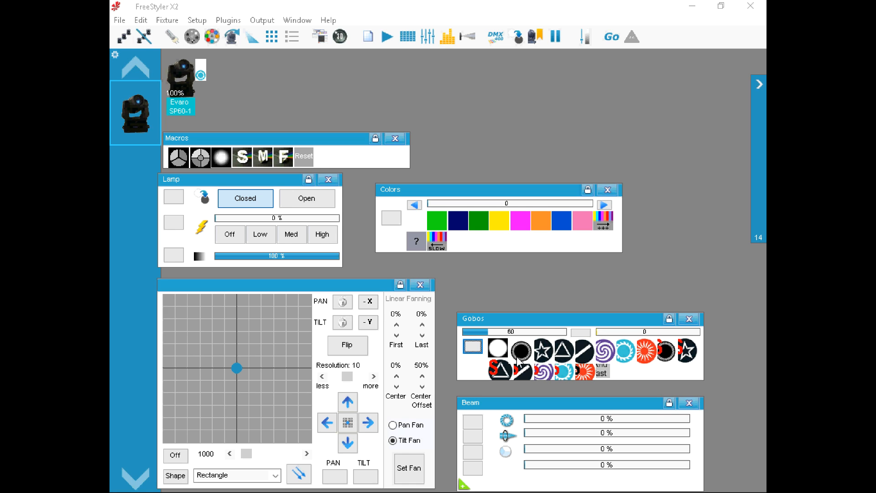
Reset the gobo to open and move the Gobos and Beam windows slightly higher in the workspace.
{"action": "left_click_drag", "start_coordinate": [530, 324], "coordinate": [504, 308]}
{"action": "left_click", "coordinate": [477, 324]}
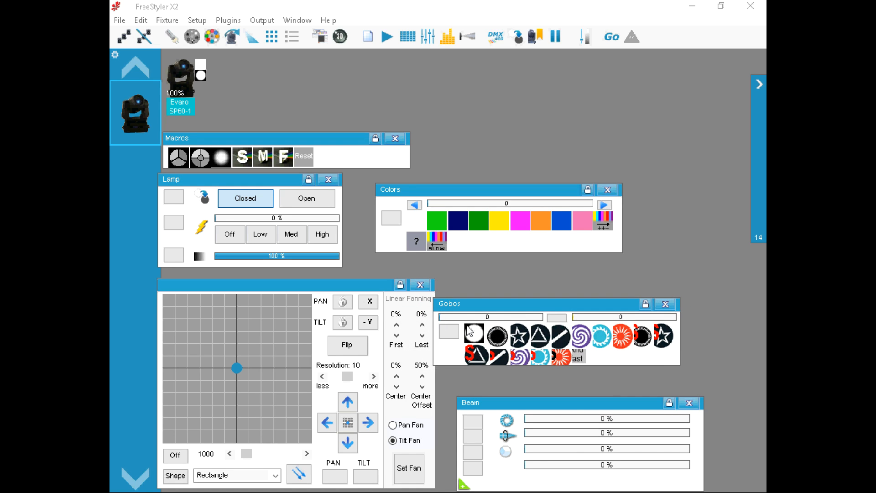
{"action": "left_click_drag", "start_coordinate": [524, 408], "coordinate": [512, 387]}
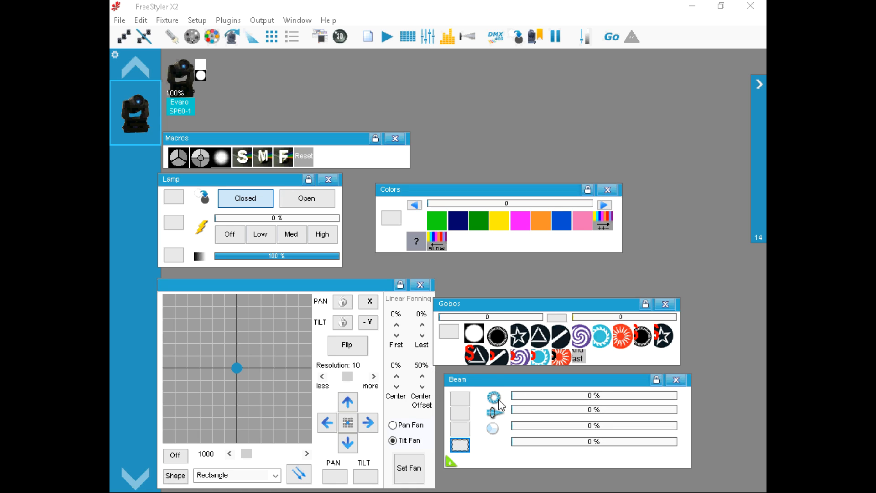
Try the first Beam slider at 20 % and return it to 0 %, leaving the second slider at 0 % too.
{"action": "left_click", "coordinate": [515, 397]}
{"action": "left_click_drag", "start_coordinate": [515, 401], "coordinate": [545, 397]}
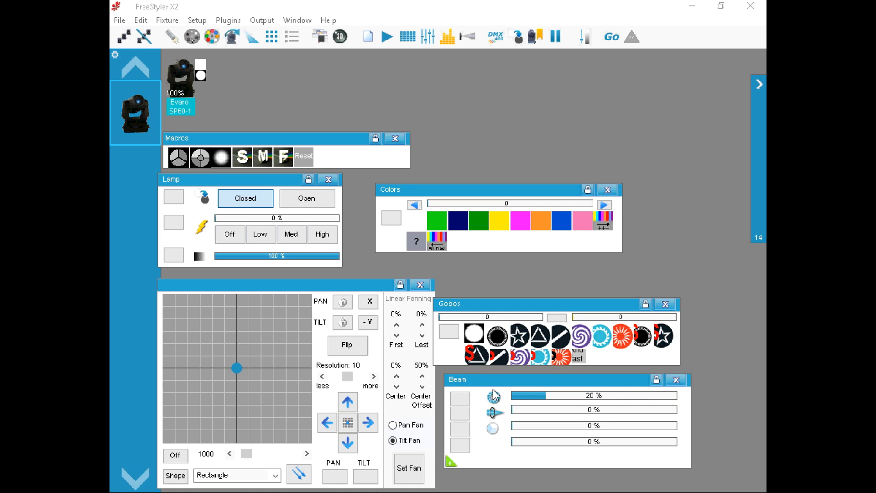
{"action": "left_click_drag", "start_coordinate": [553, 397], "coordinate": [512, 402]}
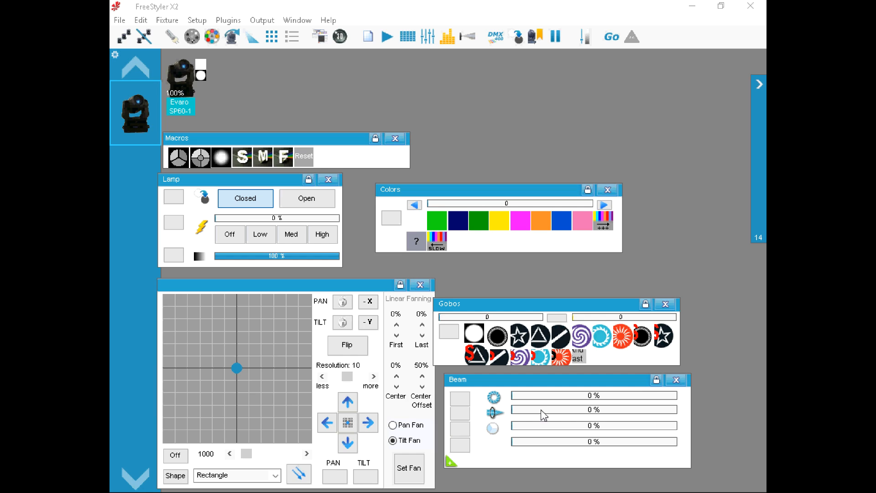
{"action": "left_click_drag", "start_coordinate": [542, 412], "coordinate": [508, 414]}
Nudge the Gobos window and place the Macros window directly above the Colors window.
{"action": "left_click_drag", "start_coordinate": [498, 309], "coordinate": [512, 305]}
{"action": "left_click_drag", "start_coordinate": [311, 142], "coordinate": [528, 153]}
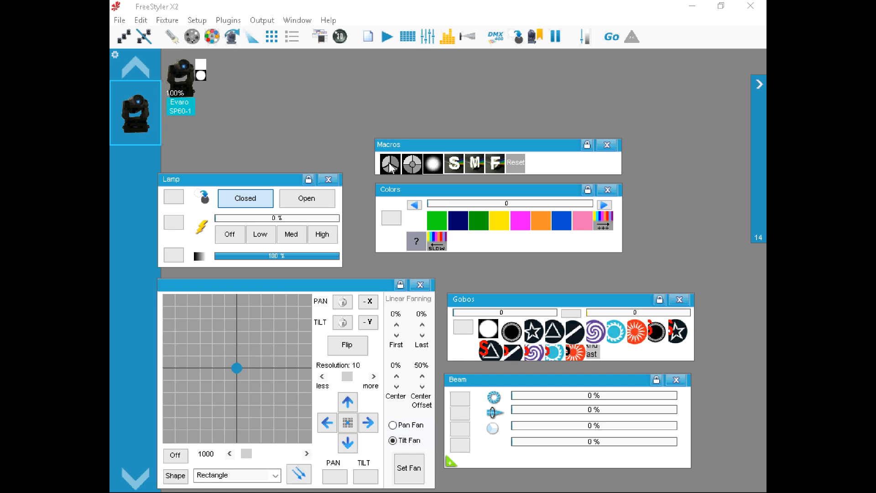
Trigger the Reset macro and return the fixture's Reset channel to 0 in the channel output list.
{"action": "left_click", "coordinate": [513, 159]}
{"action": "mouse_move", "coordinate": [758, 92]}
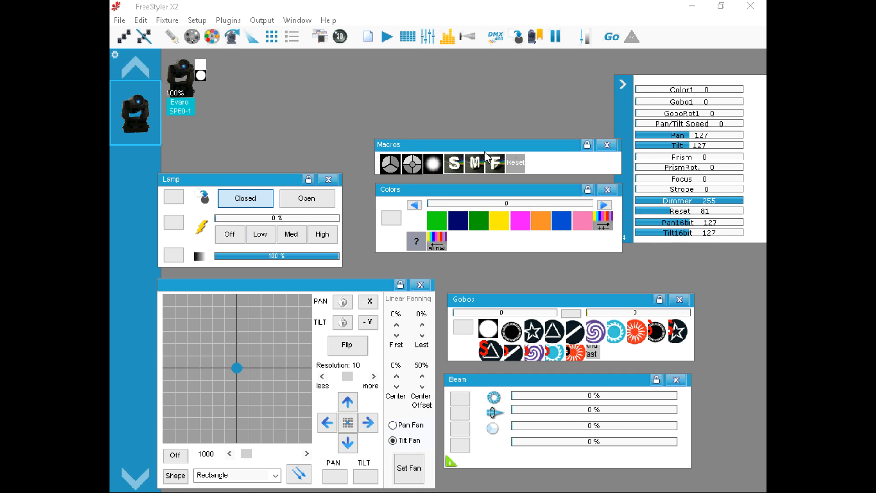
{"action": "left_click_drag", "start_coordinate": [671, 211], "coordinate": [632, 215]}
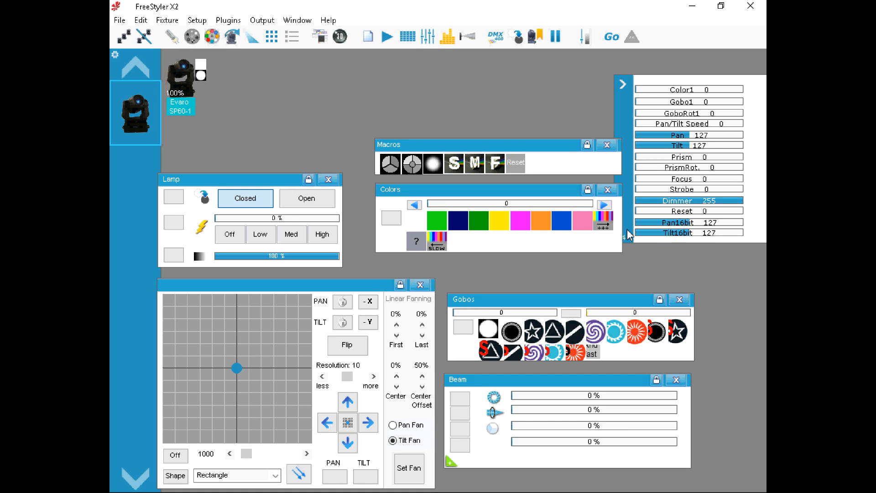
Try the first two prism macros, ending on the second, and trigger Reset again, returning its channel to 0.
{"action": "left_click", "coordinate": [392, 167]}
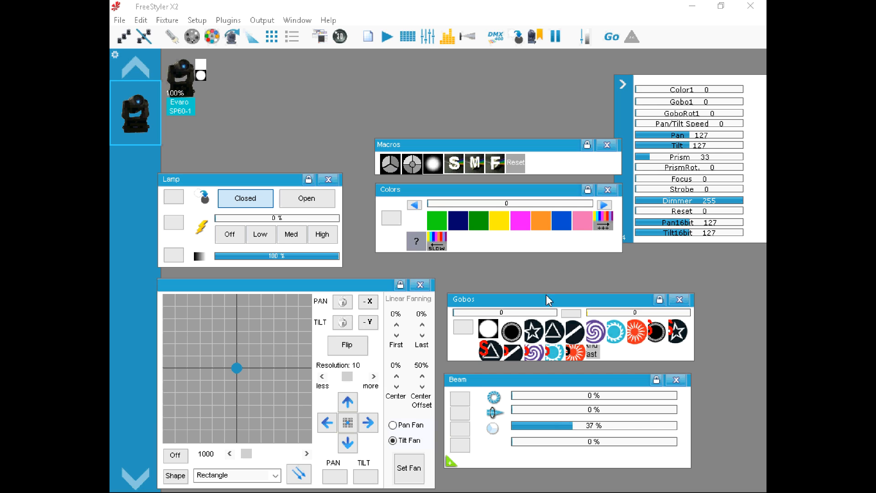
{"action": "left_click", "coordinate": [412, 171]}
{"action": "left_click", "coordinate": [521, 164]}
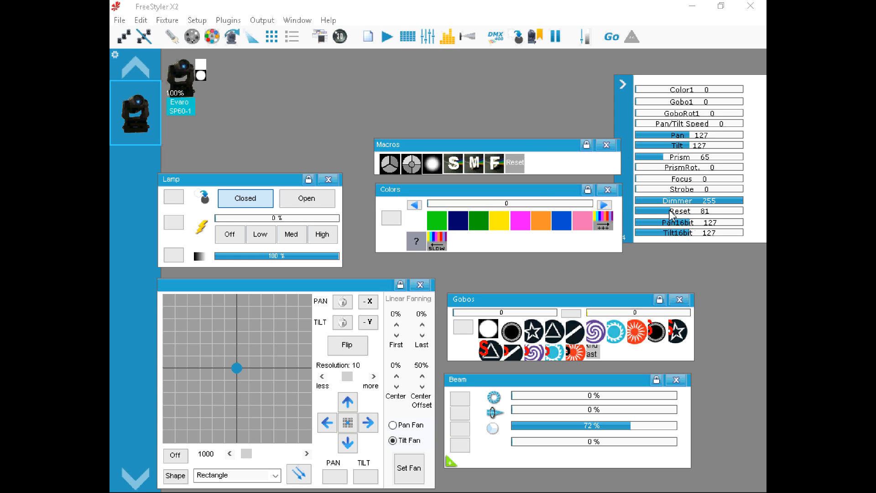
{"action": "left_click_drag", "start_coordinate": [673, 215], "coordinate": [624, 215]}
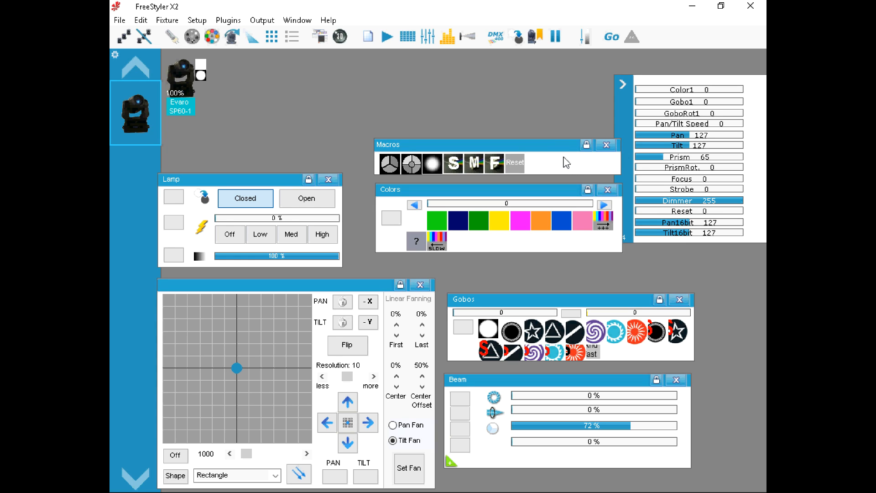
{"action": "left_click_drag", "start_coordinate": [535, 141], "coordinate": [528, 134]}
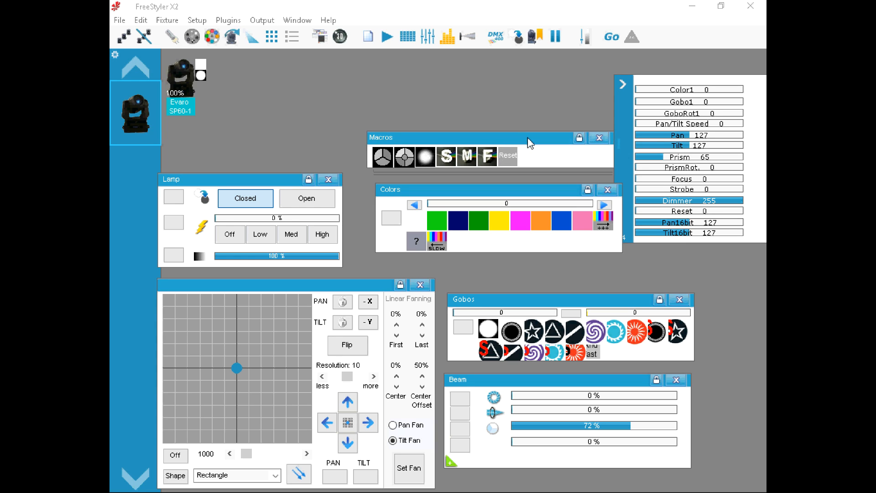